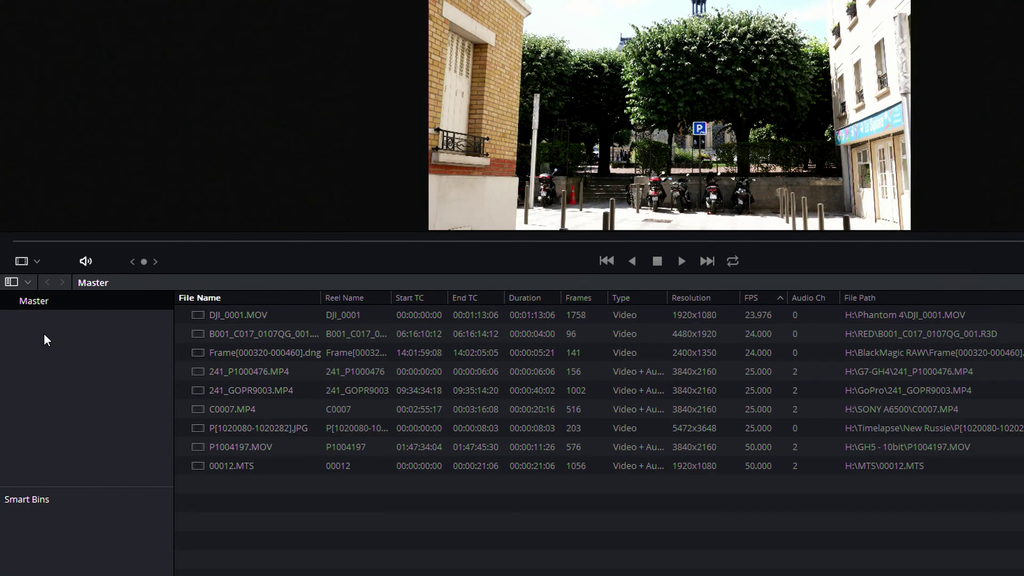
Add a bin named RUSHES under Master
left_click(94, 20)
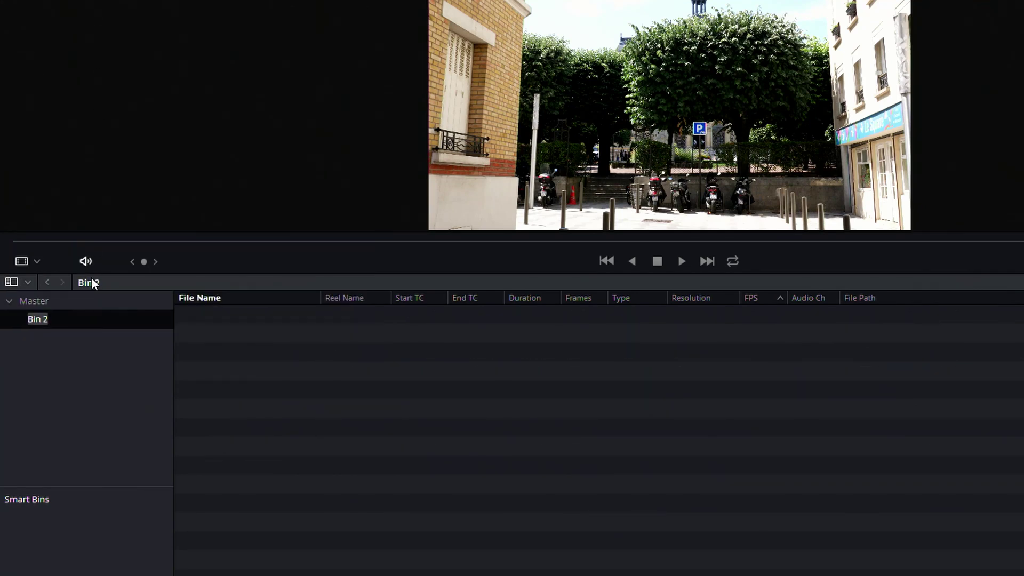
type("RUSHES")
key("Return")
Move all the clips in Master, from DJI_0001.MOV to 00012.MTS, into the RUSHES bin and open that bin
left_click(65, 300)
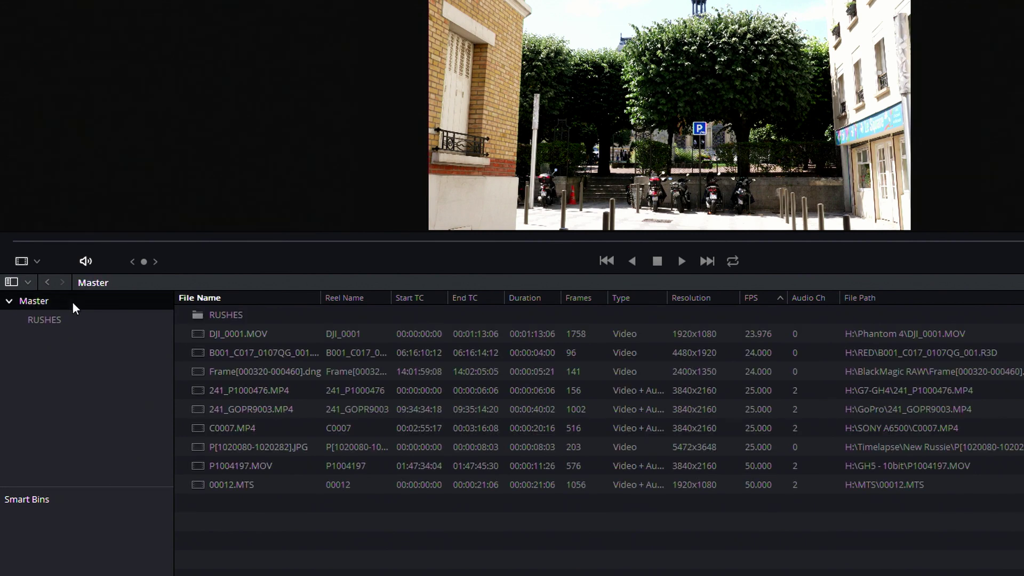
left_click(232, 332)
left_click(229, 481, "shift")
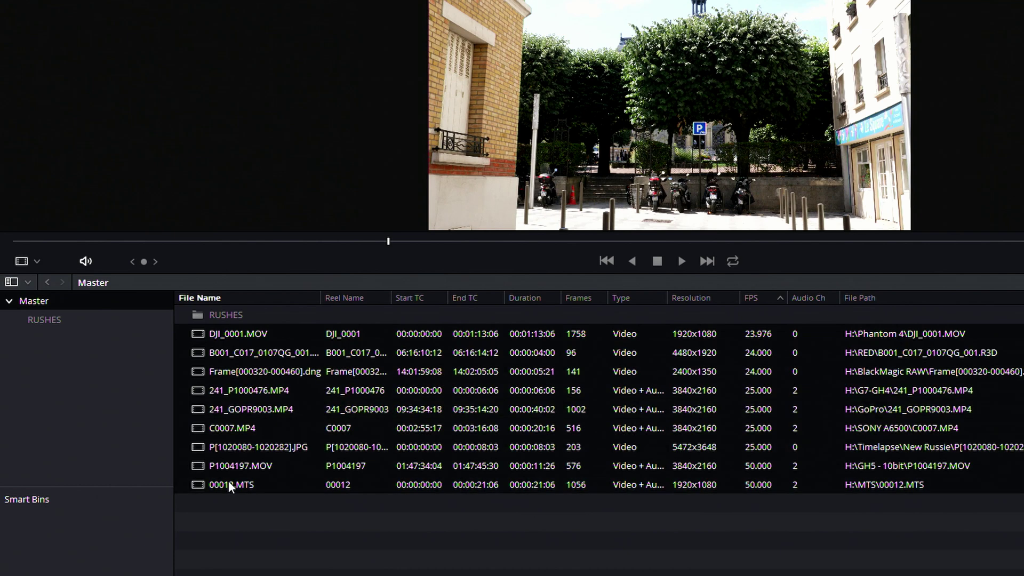
left_click_drag(227, 334, 230, 315)
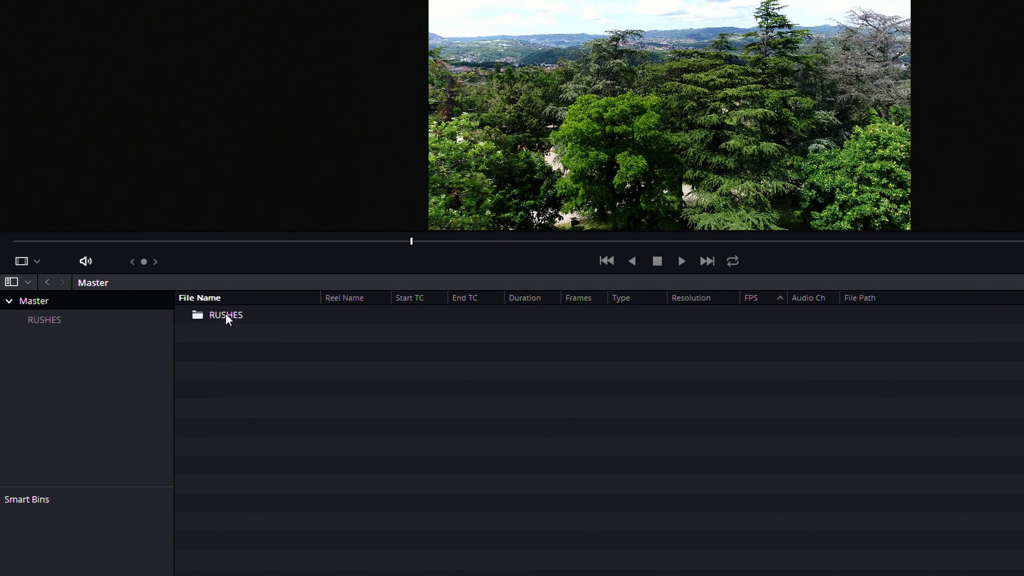
left_click(75, 318)
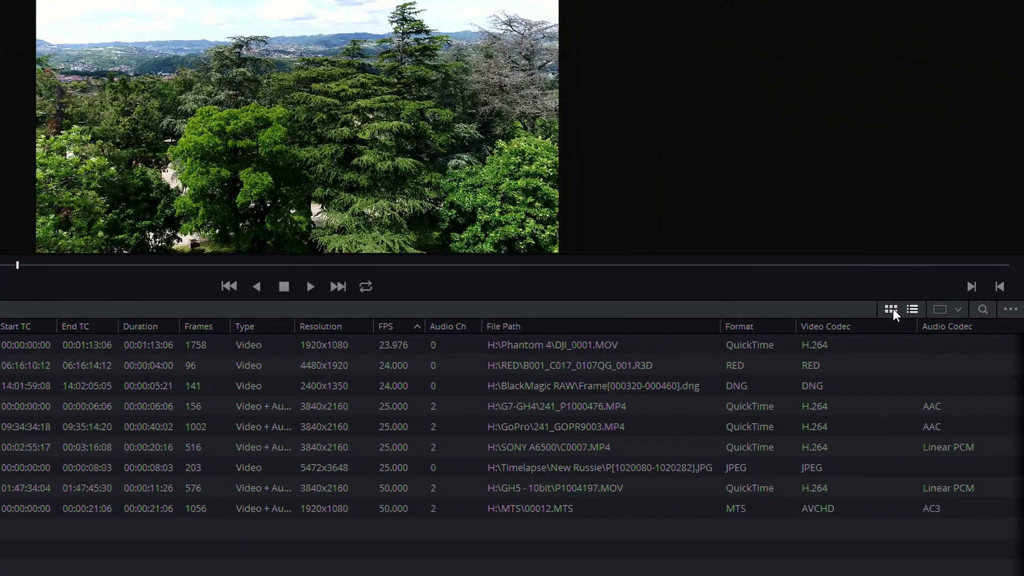
View the RUSHES clips as slightly larger thumbnails, check the sort options and return to the list view
left_click(931, 303)
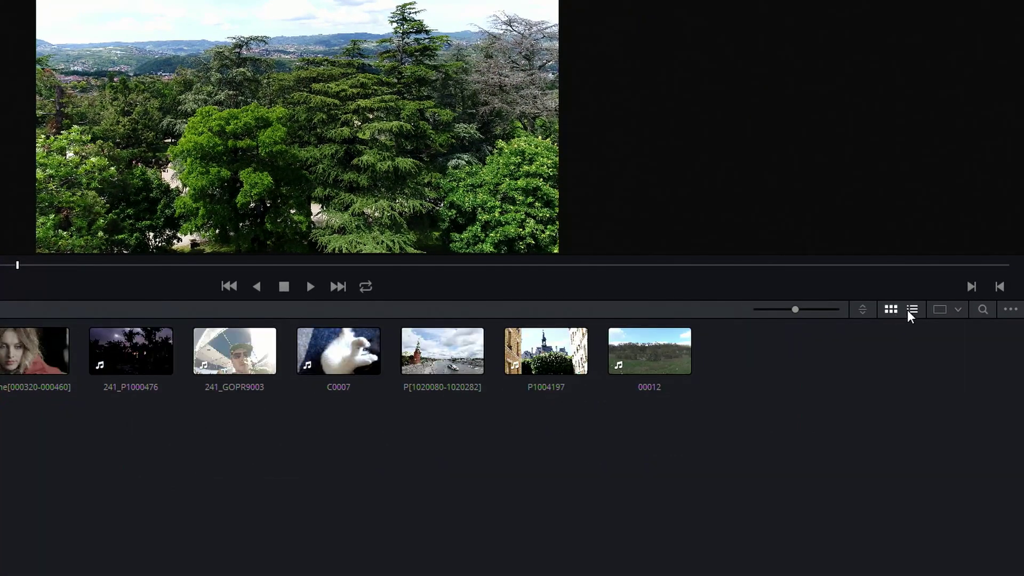
mouse_move(794, 309)
left_mouse_down()
mouse_move(837, 311)
mouse_move(788, 310)
mouse_move(803, 316)
left_mouse_up()
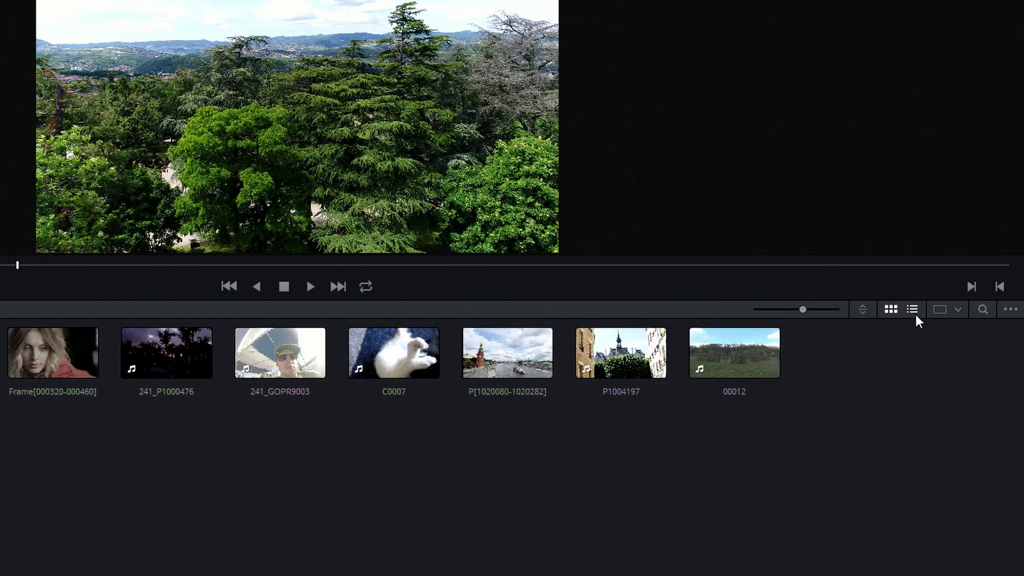
left_click(861, 309)
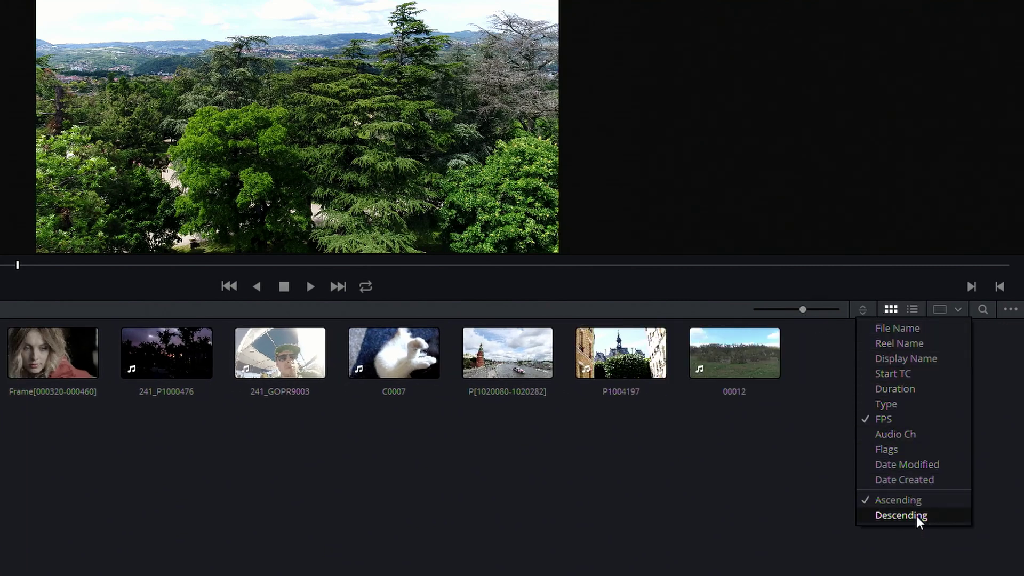
left_click(909, 309)
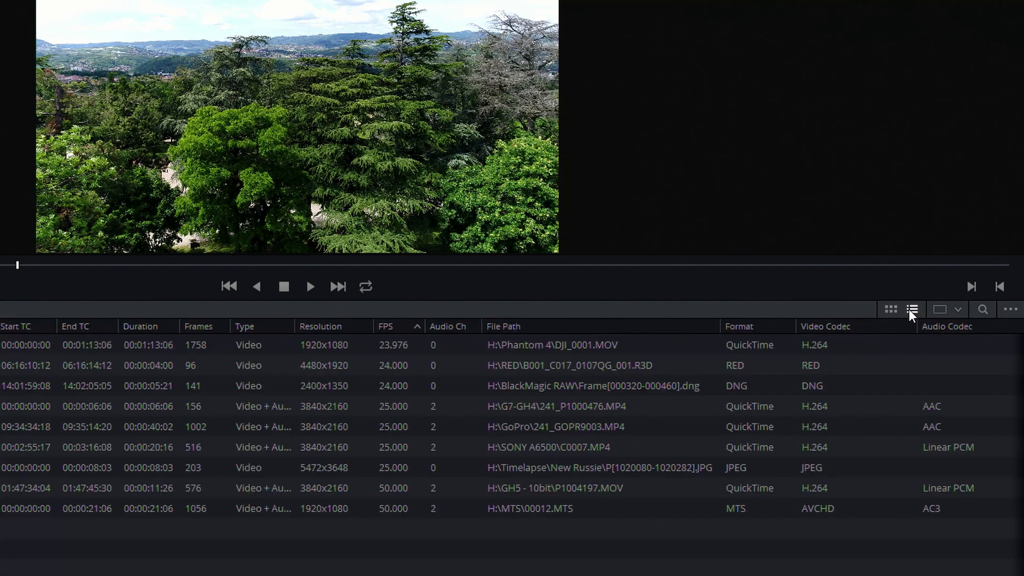
Show the filmstrip above the RUSHES clip list to skim through DJI_0001.MOV and hide it again
left_click(1010, 310)
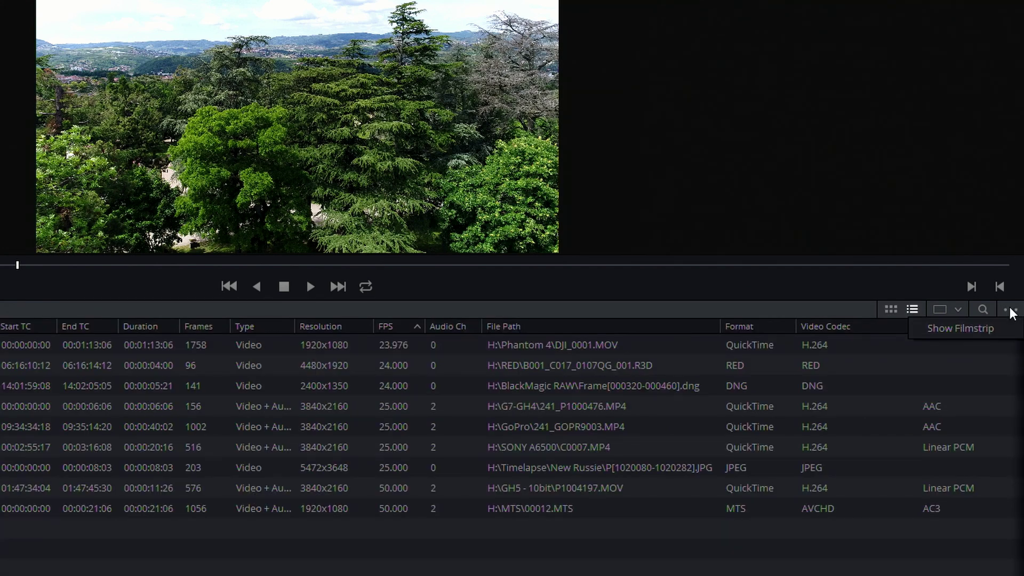
left_click(994, 327)
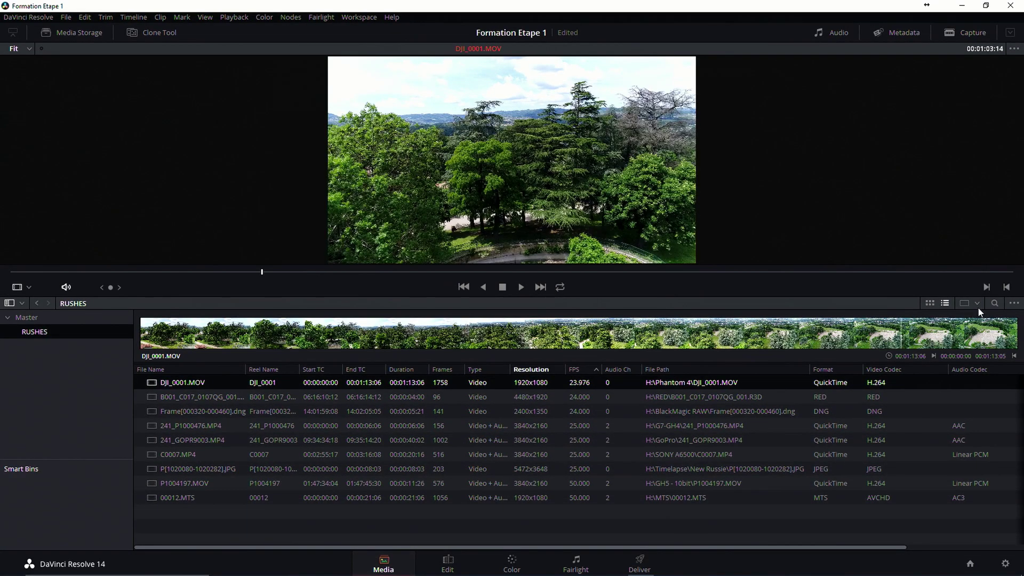
left_click(1014, 303)
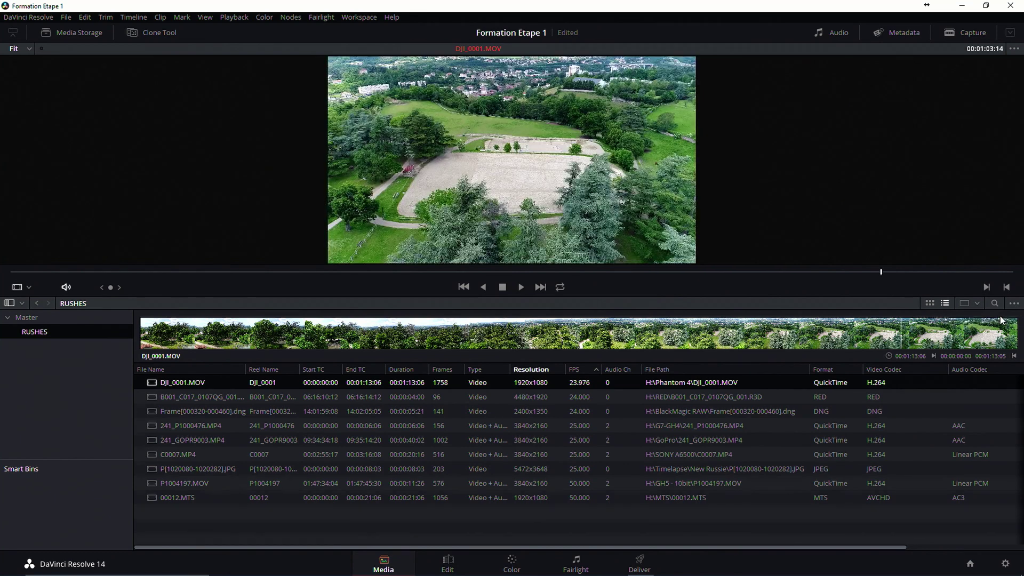
left_click(998, 318)
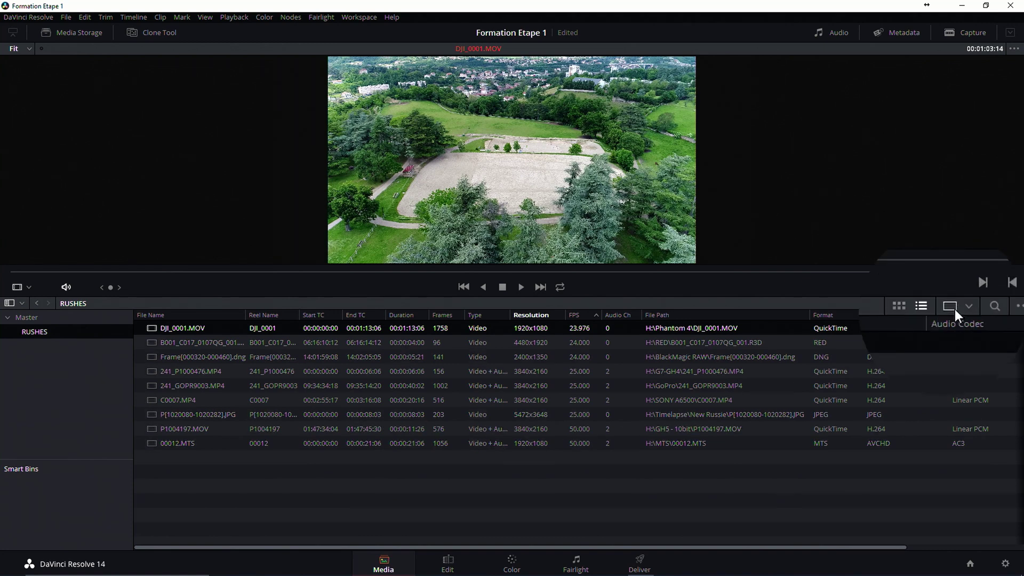
Split the media pool into two side-by-side panes and add a bin named EXEMPLE under Master
left_click(969, 307)
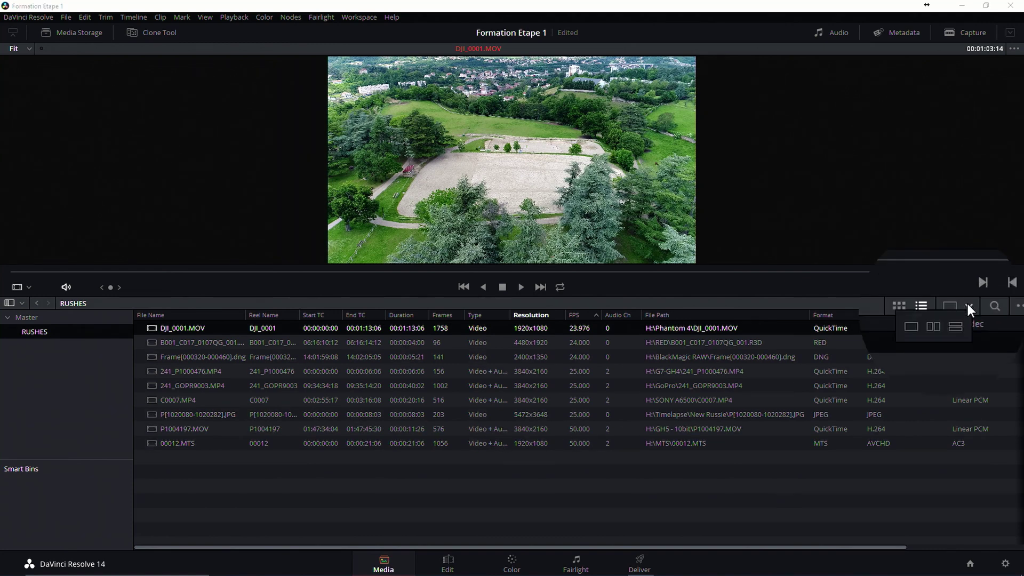
left_click(939, 321)
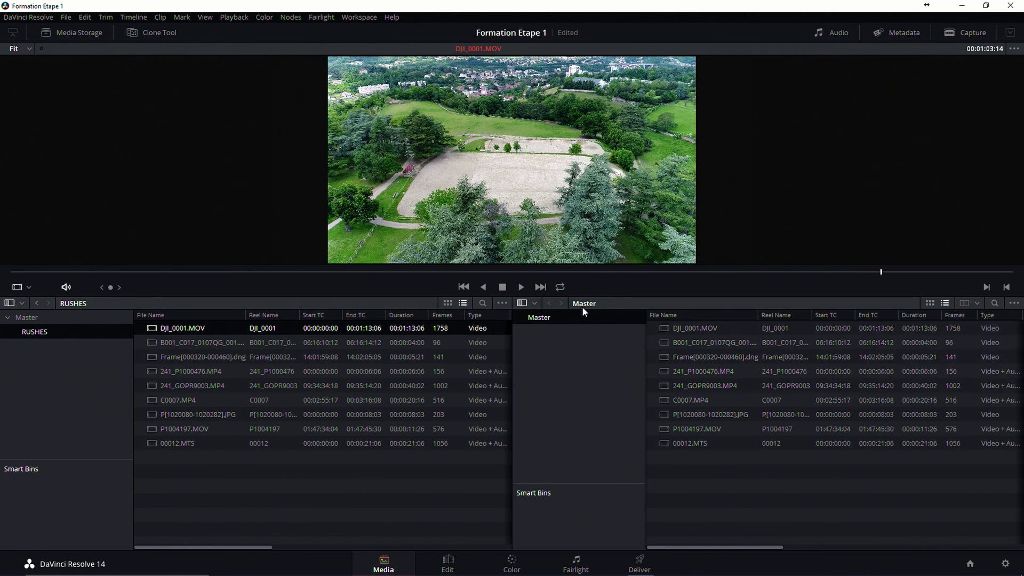
right_click(30, 364)
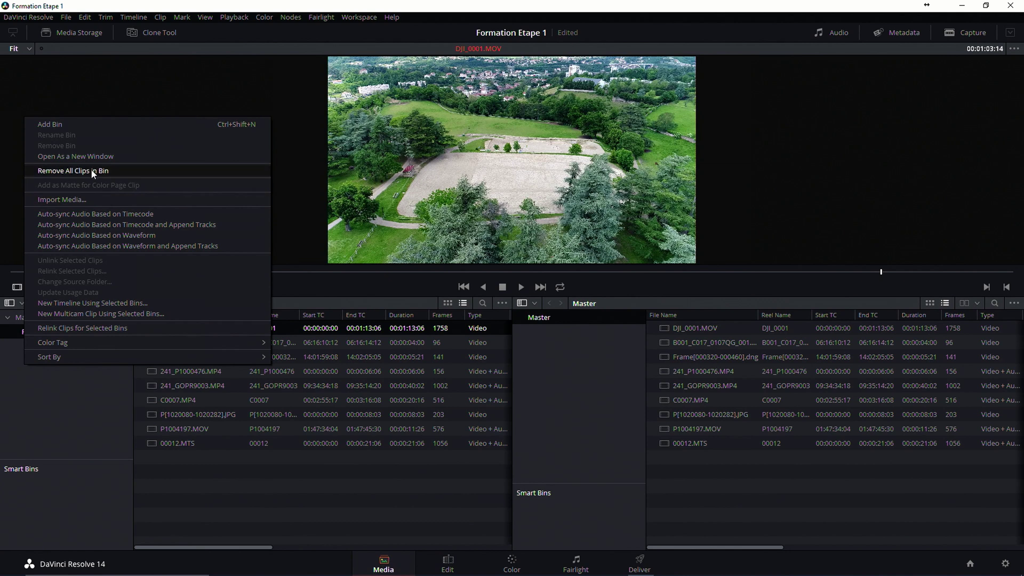
left_click(84, 128)
type("EXEMPLE")
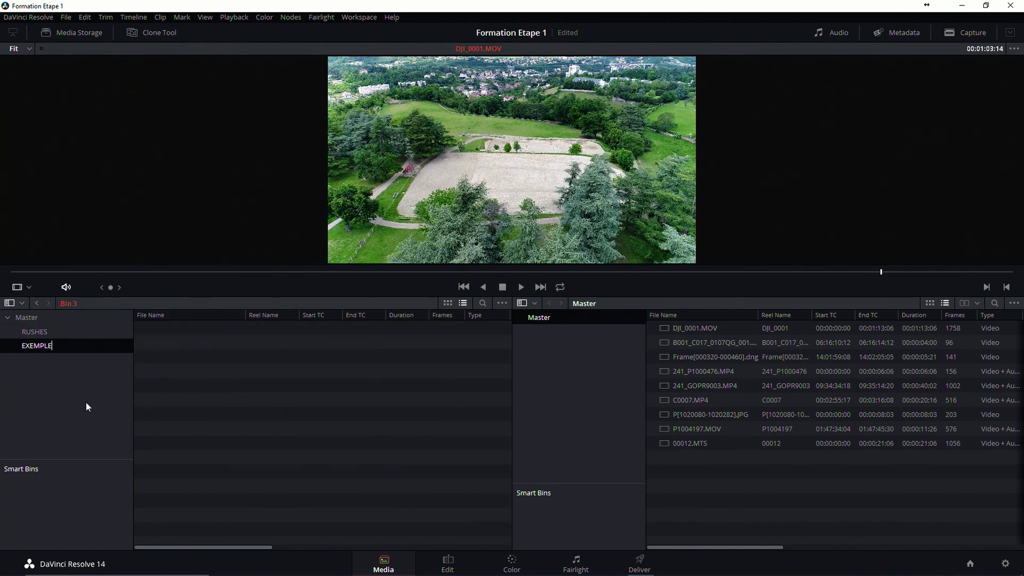
key("Return")
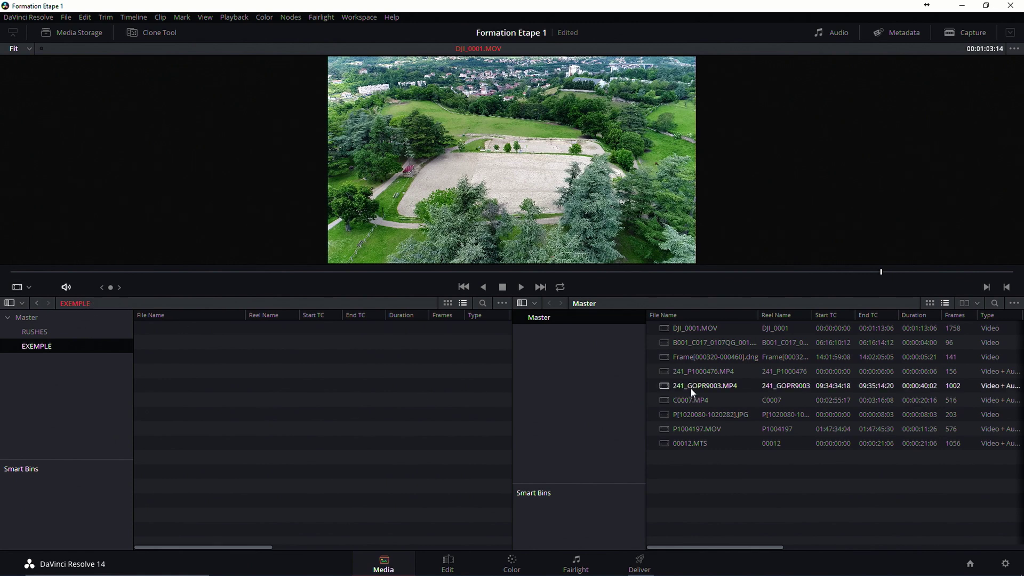
Try stacking the two media pool panes one above the other and restore the single-pane layout
left_click(977, 304)
left_click(956, 327)
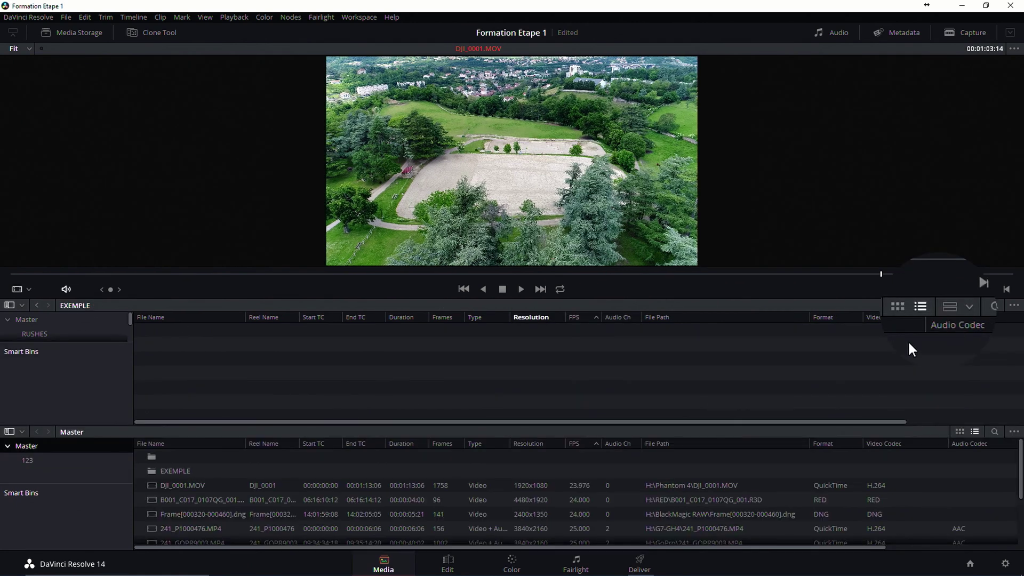
left_click(977, 305)
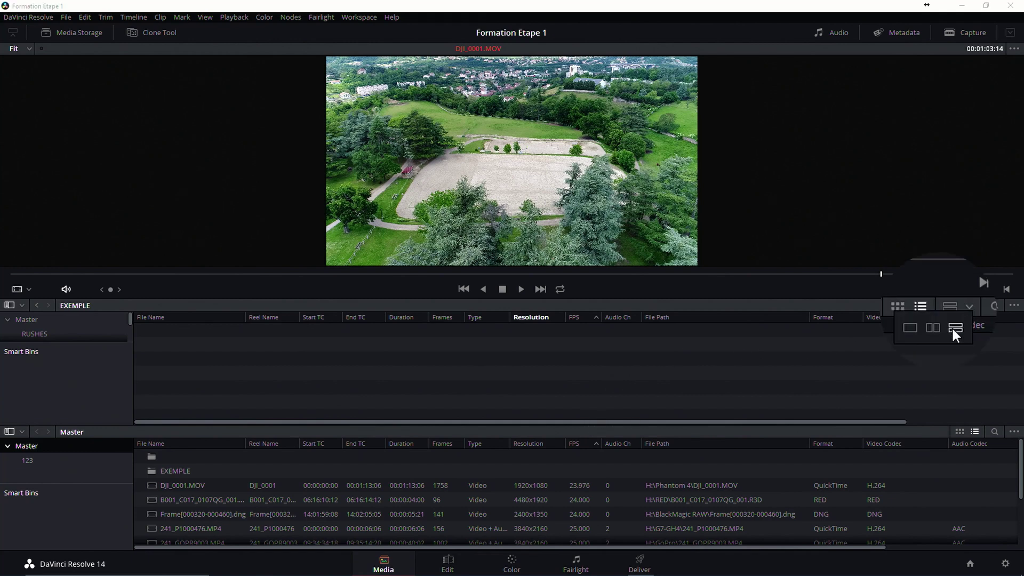
left_click(907, 328)
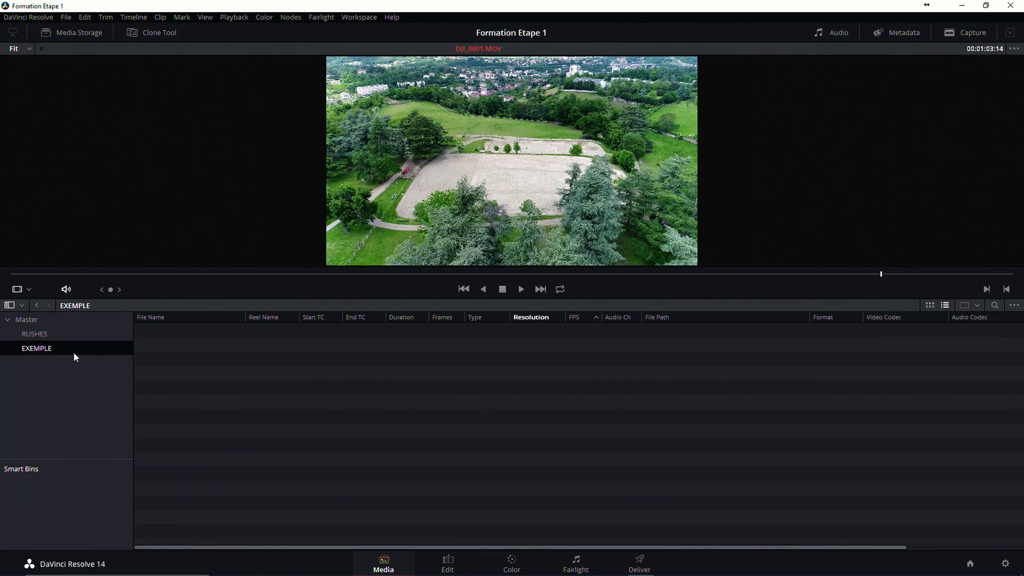
Search the RUSHES bin for clips whose file name contains 241 and clear the search
left_click(66, 337)
left_click(995, 305)
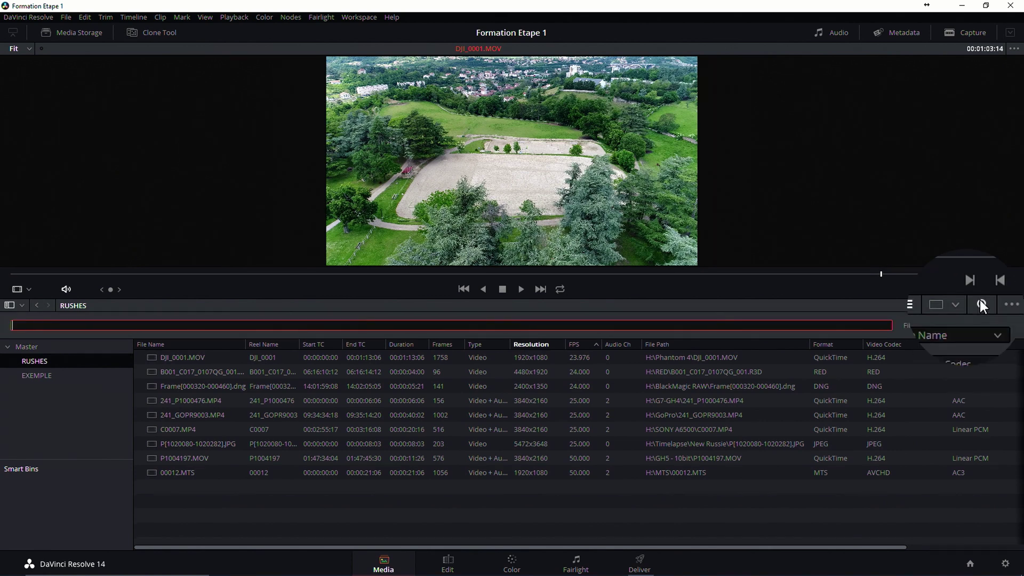
type("241")
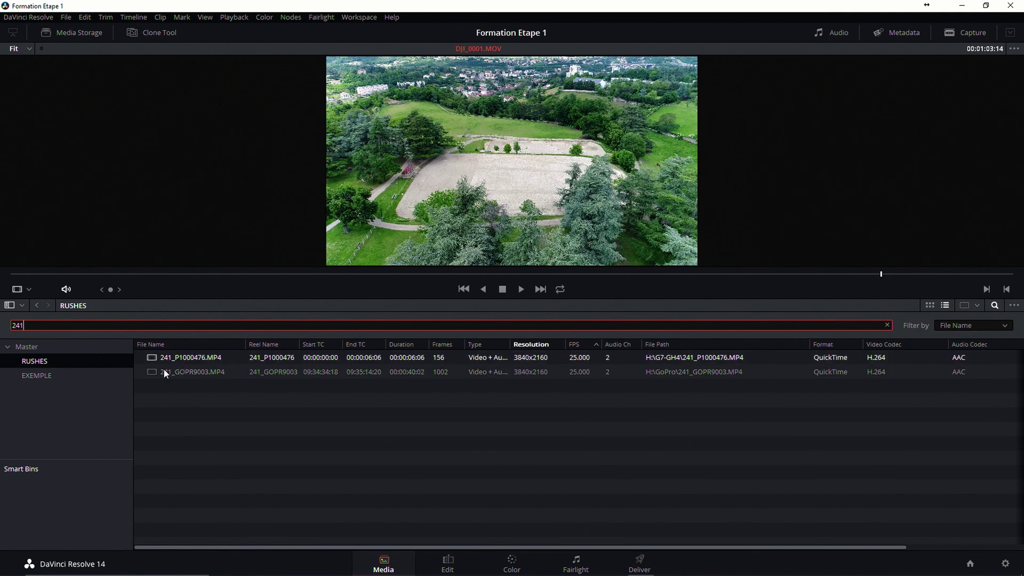
left_click(888, 325)
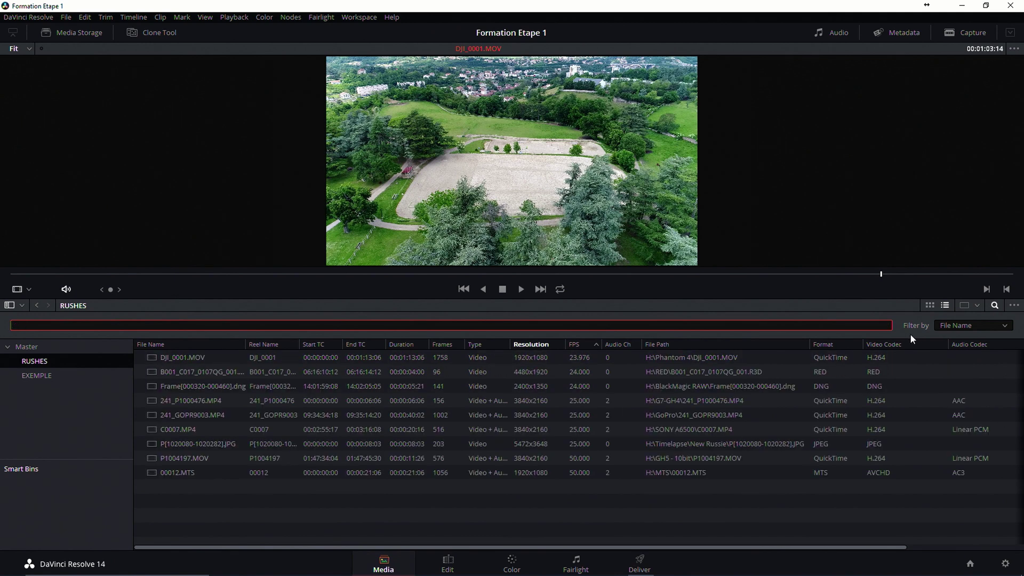
Filter the RUSHES clips by FPS with the search value 25
left_click(969, 327)
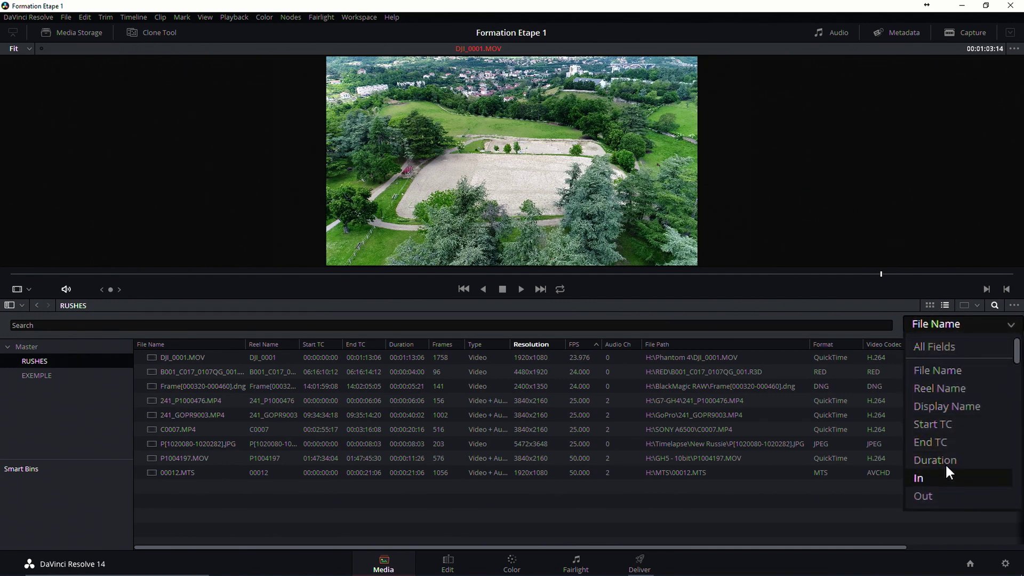
scroll(947, 473, "down", 4)
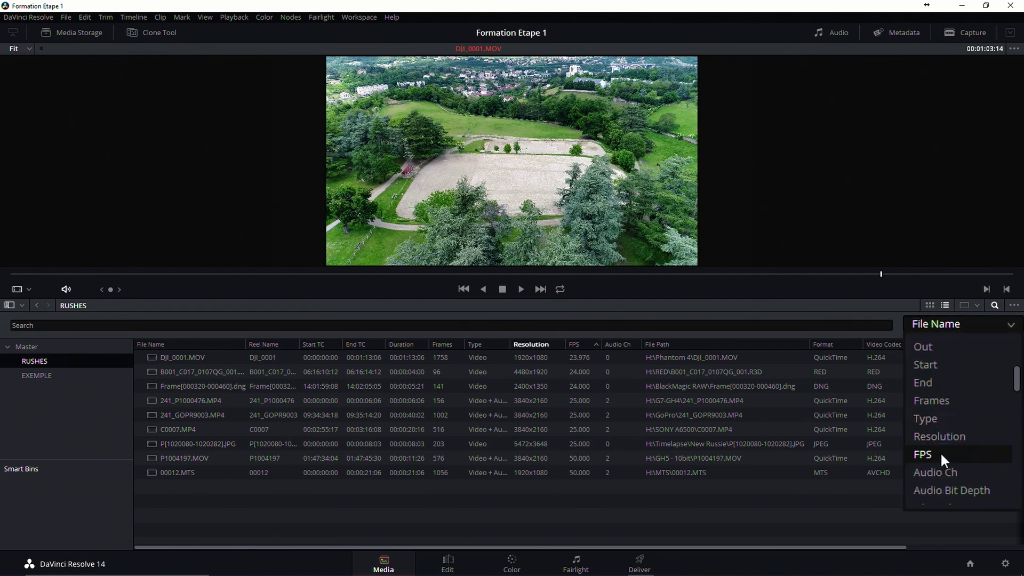
left_click(940, 452)
type("25")
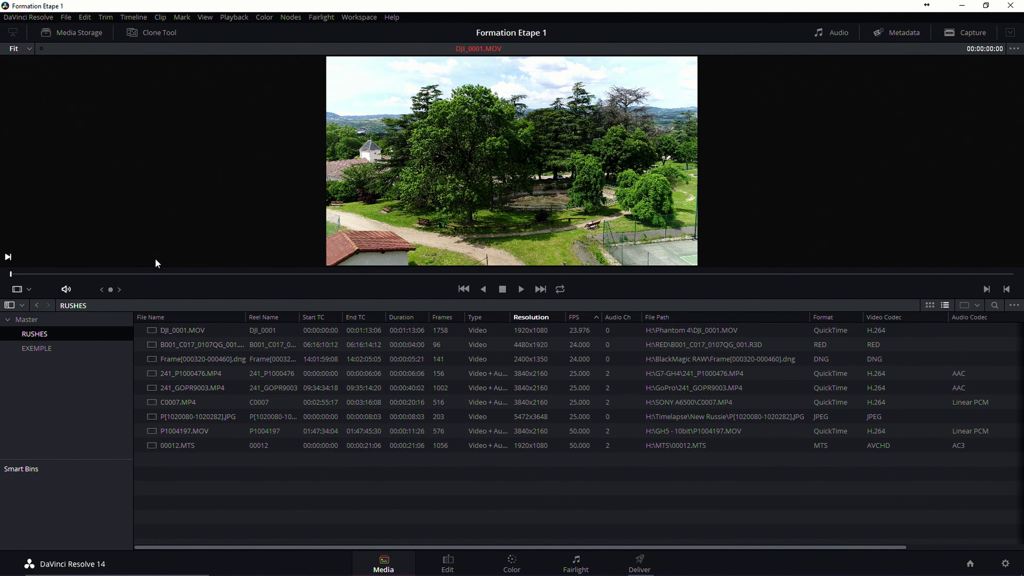
Reduce the media storage browser from full height to half height and hide it
left_click(106, 32)
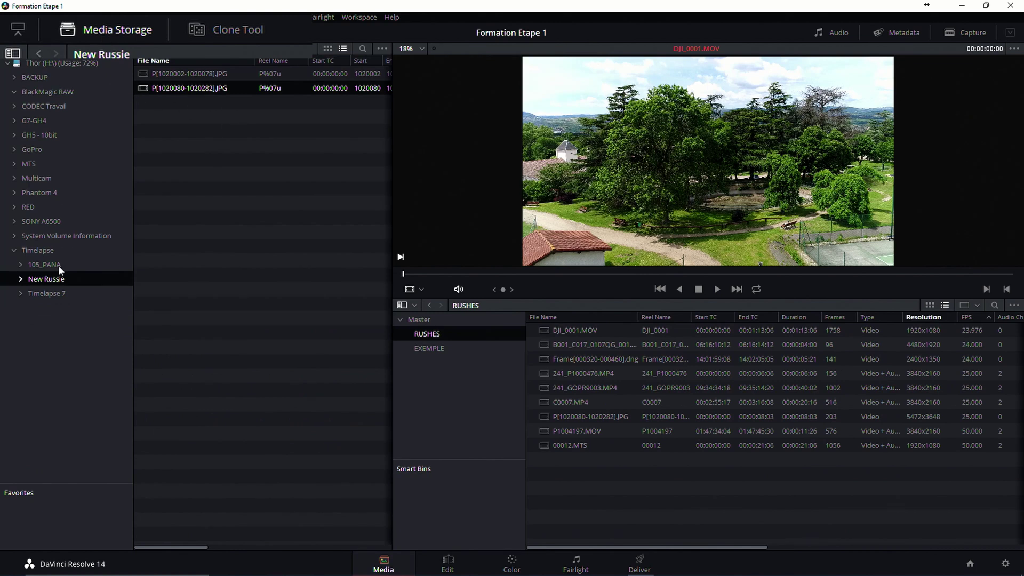
left_click(24, 32)
left_click(24, 31)
left_click(23, 31)
left_click(23, 31)
left_click(23, 31)
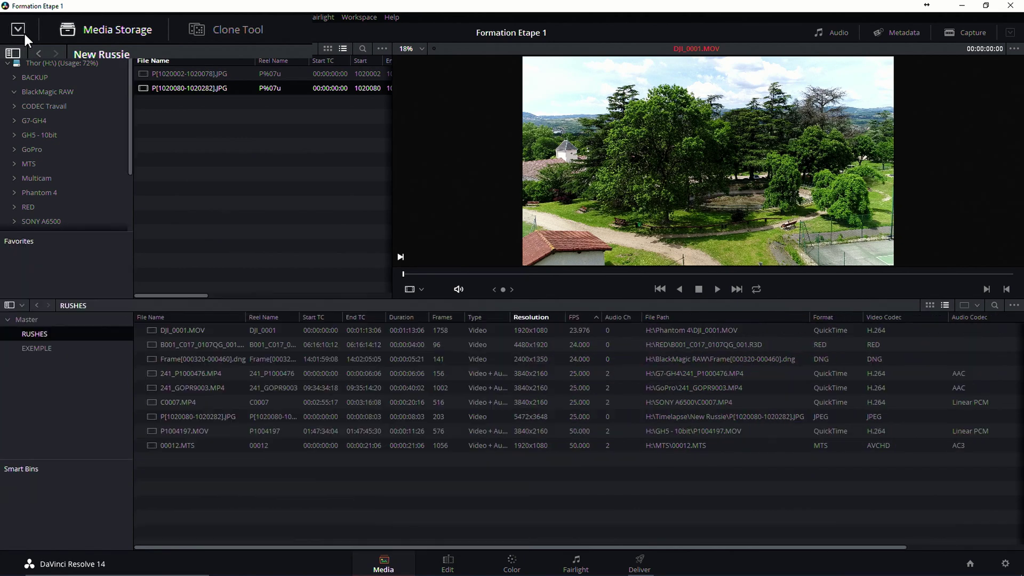
left_click(82, 26)
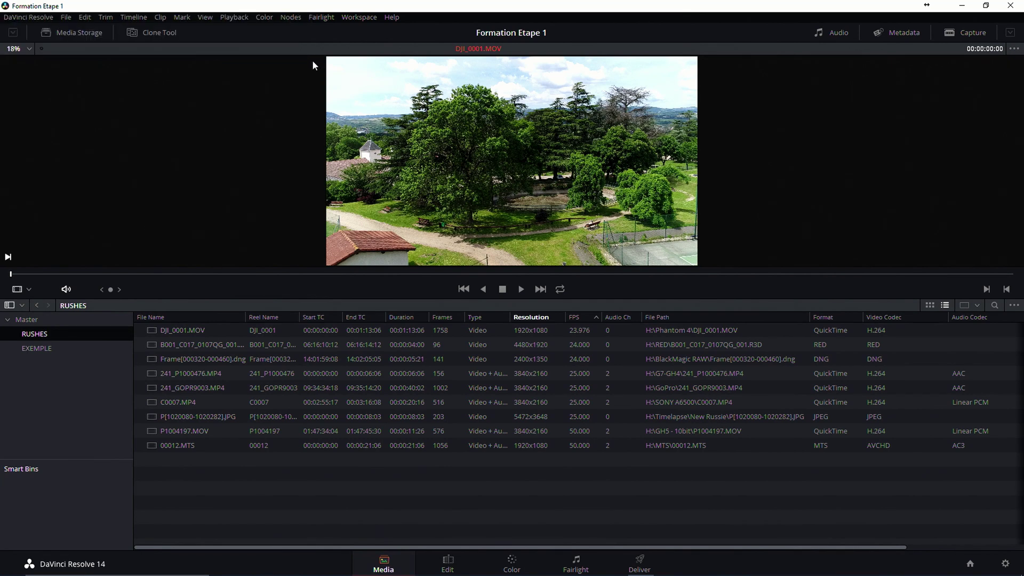
Show and hide the embedded audio meters and the metadata of DJI_0001.MOV, toggling the metadata display's height
left_click(738, 27)
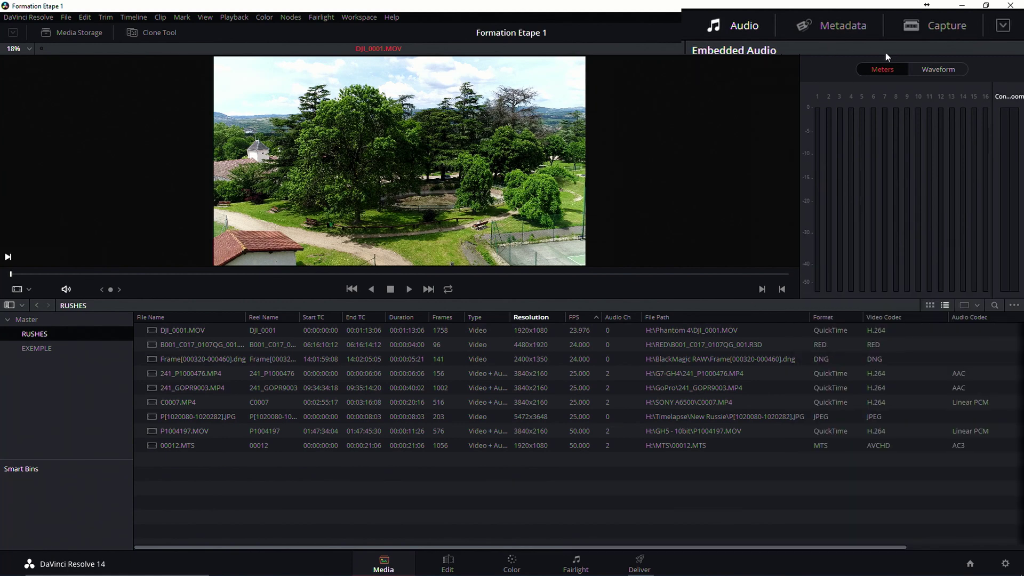
left_click(722, 21)
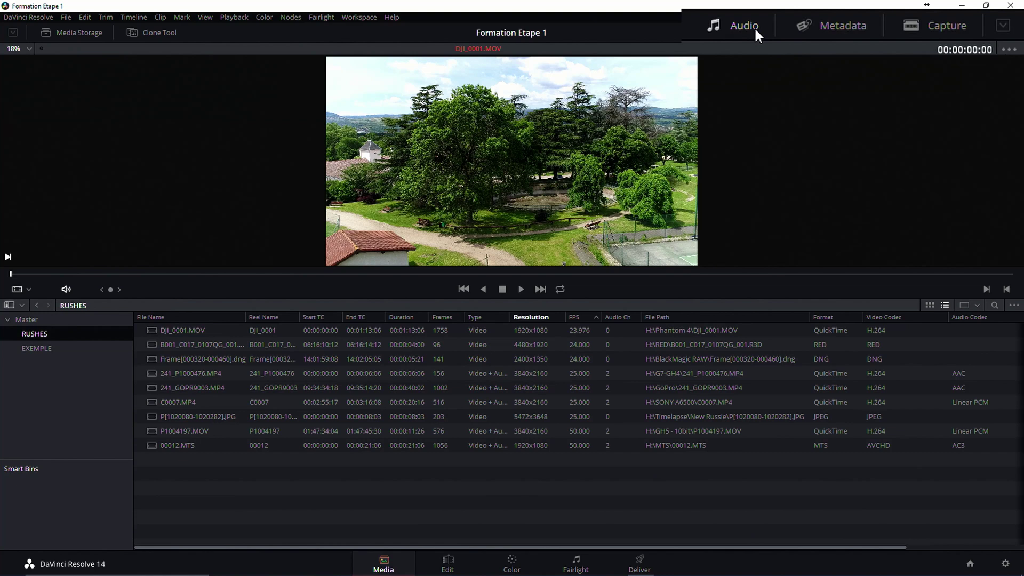
left_click(838, 29)
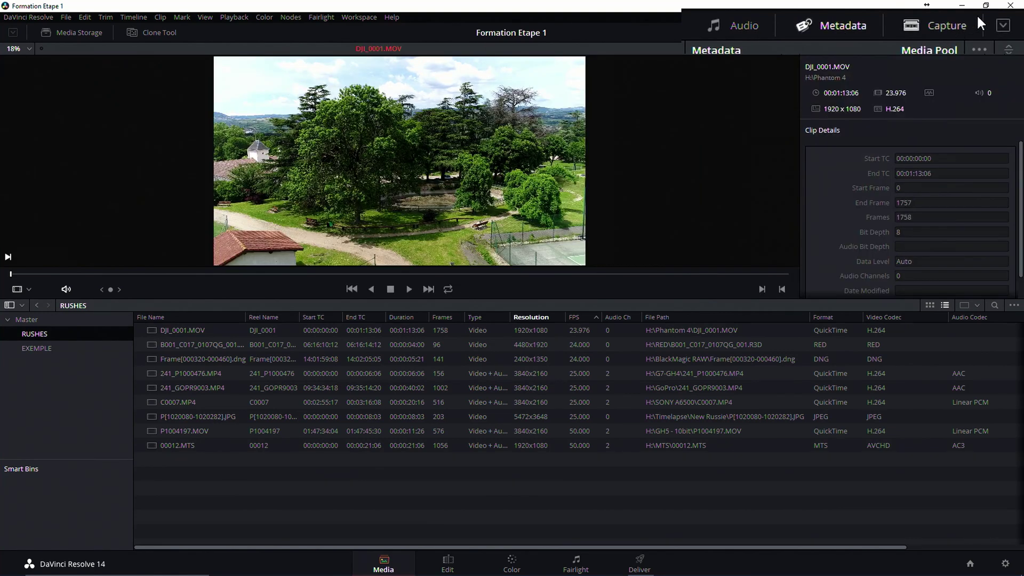
left_click(1003, 26)
left_click(1002, 29)
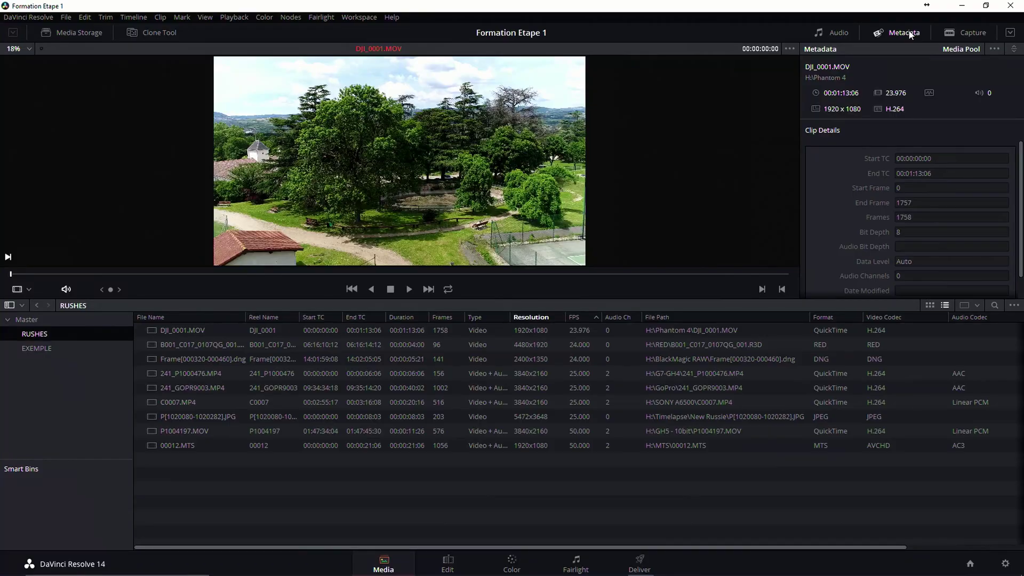
left_click(910, 34)
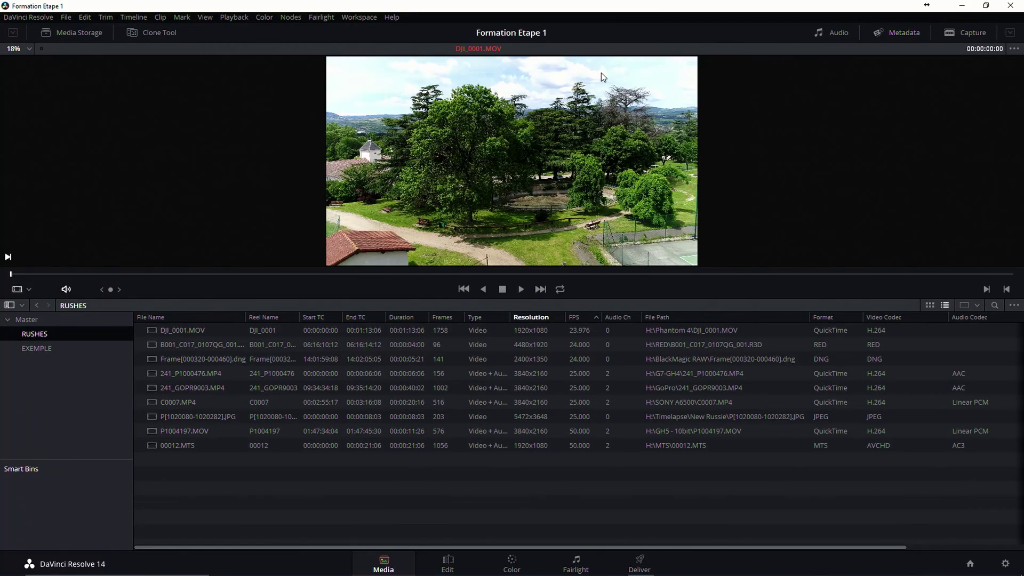
Try the 75% viewer zoom on DJI_0001.MOV and restore it to Fit
left_click(29, 48)
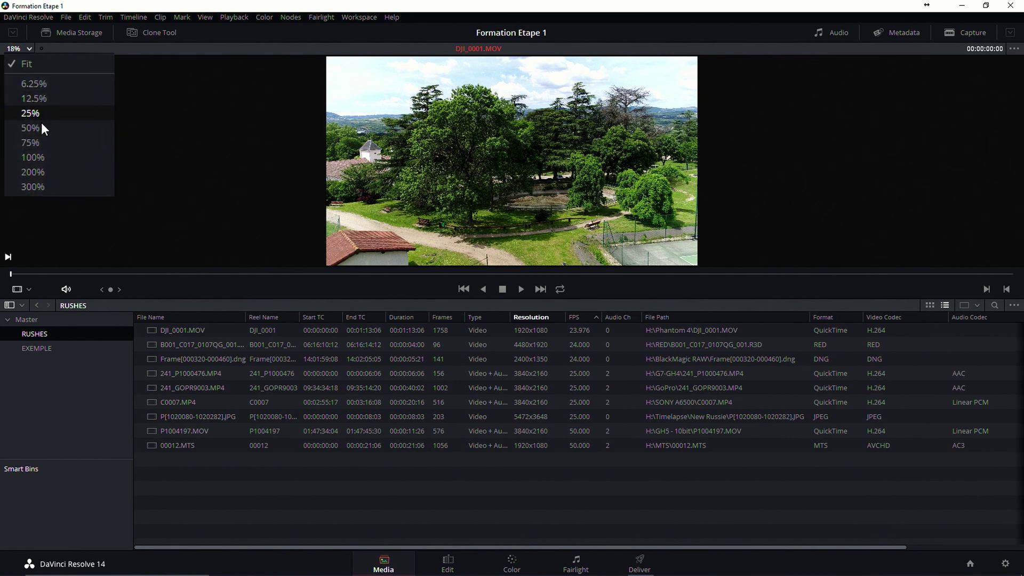
left_click(44, 143)
left_click(30, 50)
left_click(37, 62)
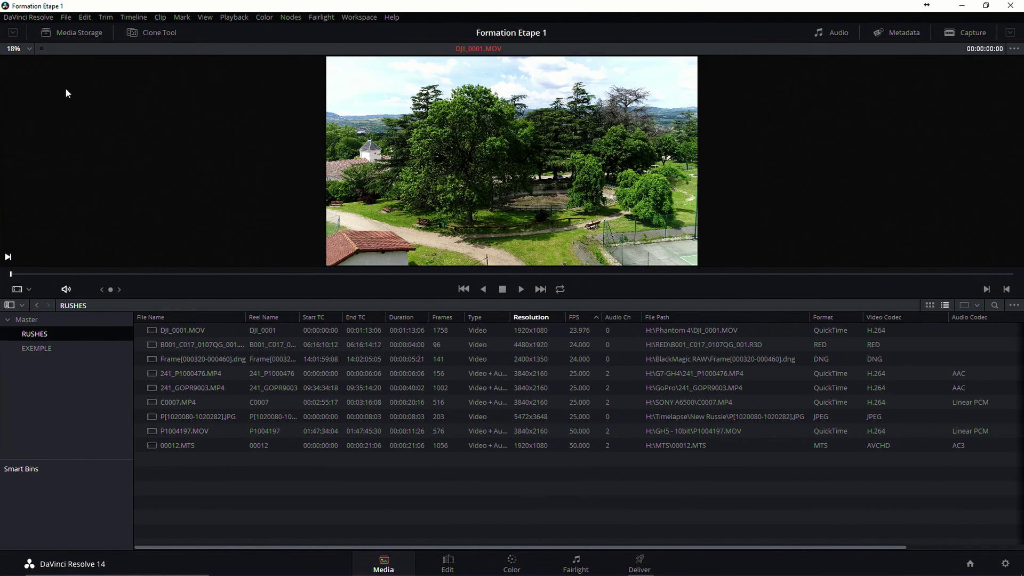
Magnify the DJI_0001.MOV image in the viewer, pan across it, and reset the zoom to Fit
scroll(477, 191, "up", 3)
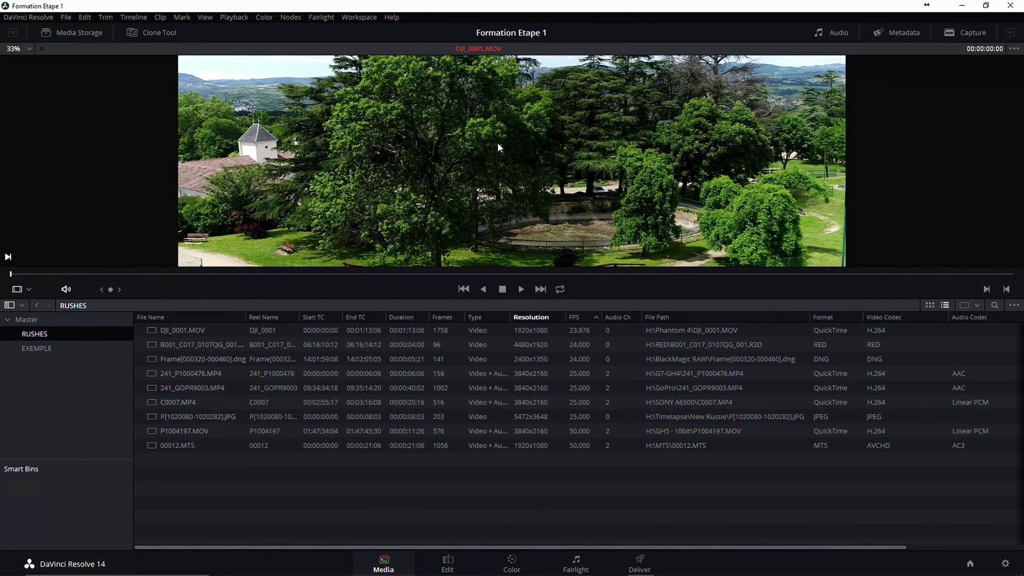
left_click_drag(498, 138, 259, 84)
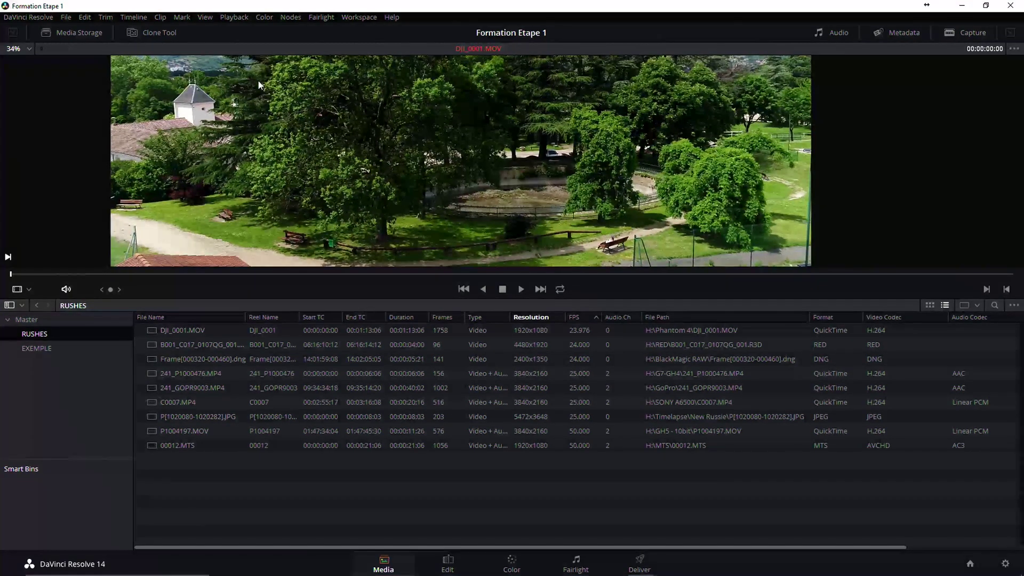
left_click(30, 50)
left_click(25, 64)
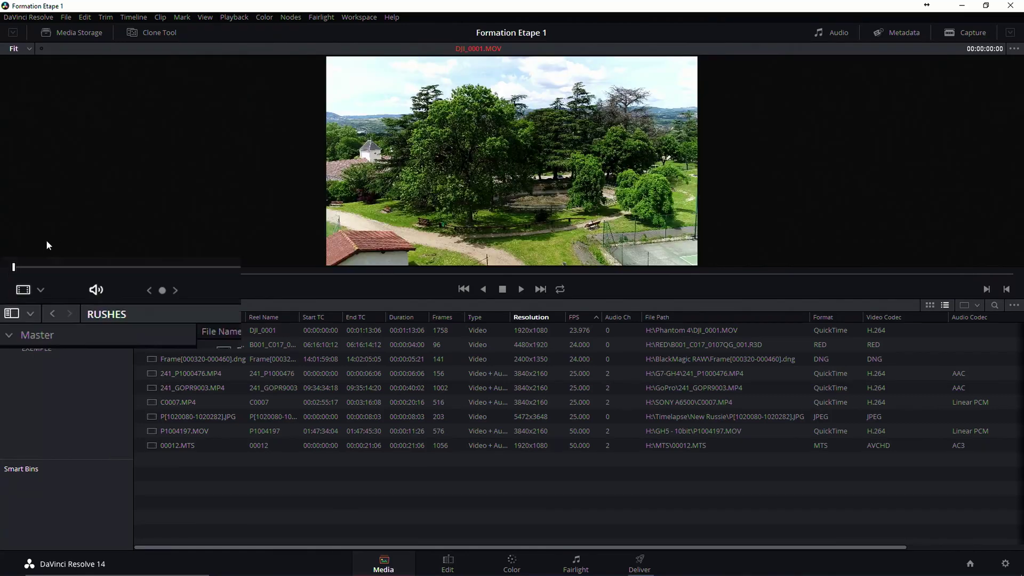
Switch the viewer of DJI_0001.MOV to Audio Track display and back to Source
left_click(40, 292)
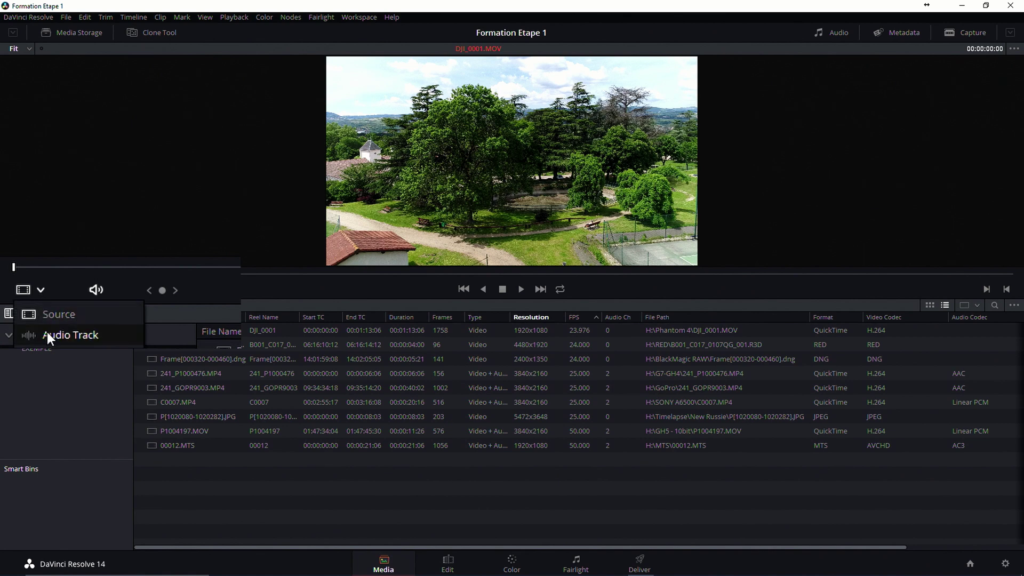
left_click(47, 333)
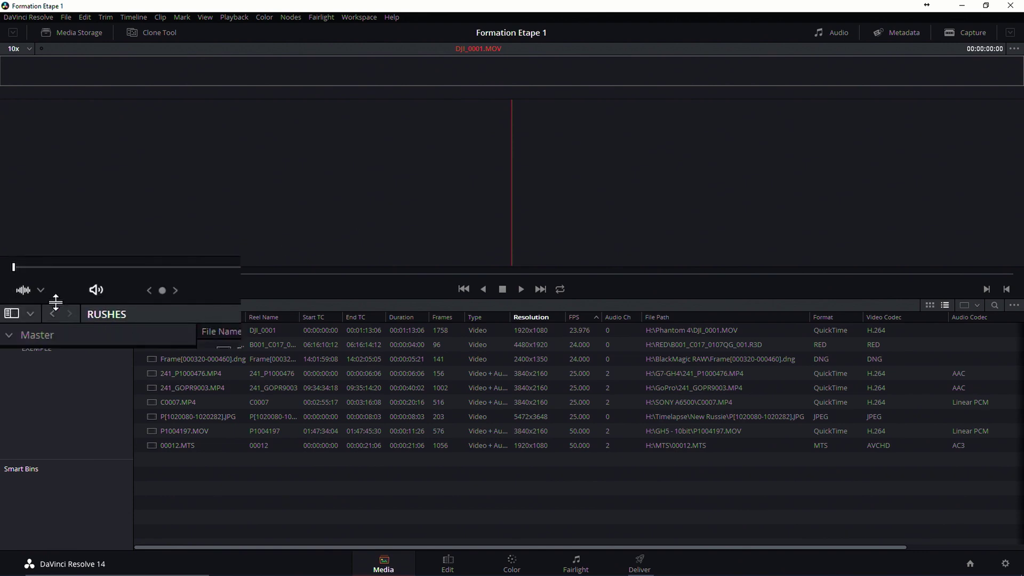
left_click(29, 290)
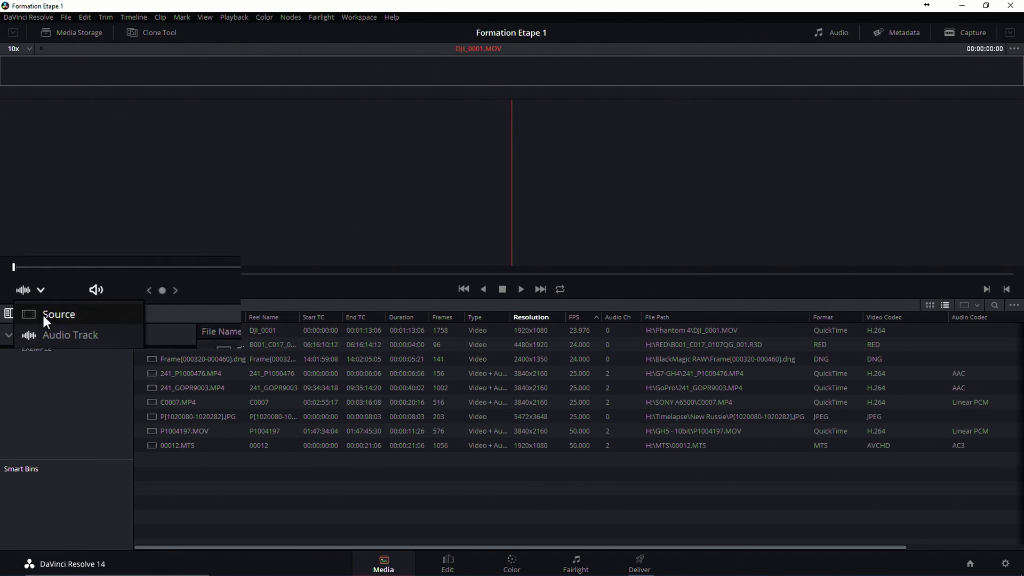
left_click(43, 313)
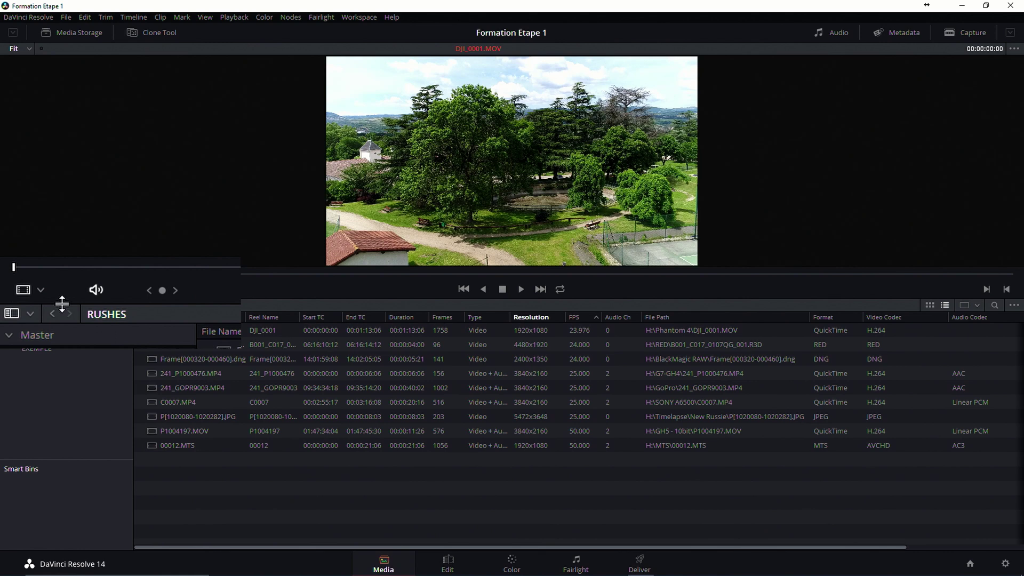
Jog and scrub through DJI_0001.MOV to 00:00:16:00 and turn loop playback off
left_click(97, 293)
mouse_move(166, 290)
left_mouse_down()
mouse_move(187, 290)
mouse_move(162, 290)
left_mouse_up()
left_click_drag(158, 290, 172, 290)
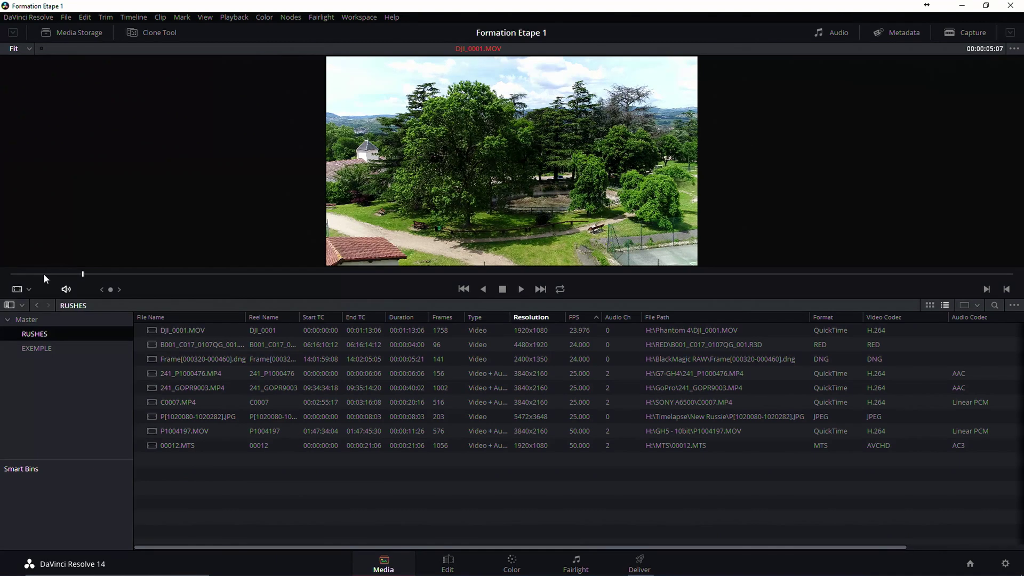
left_click_drag(44, 275, 39, 273)
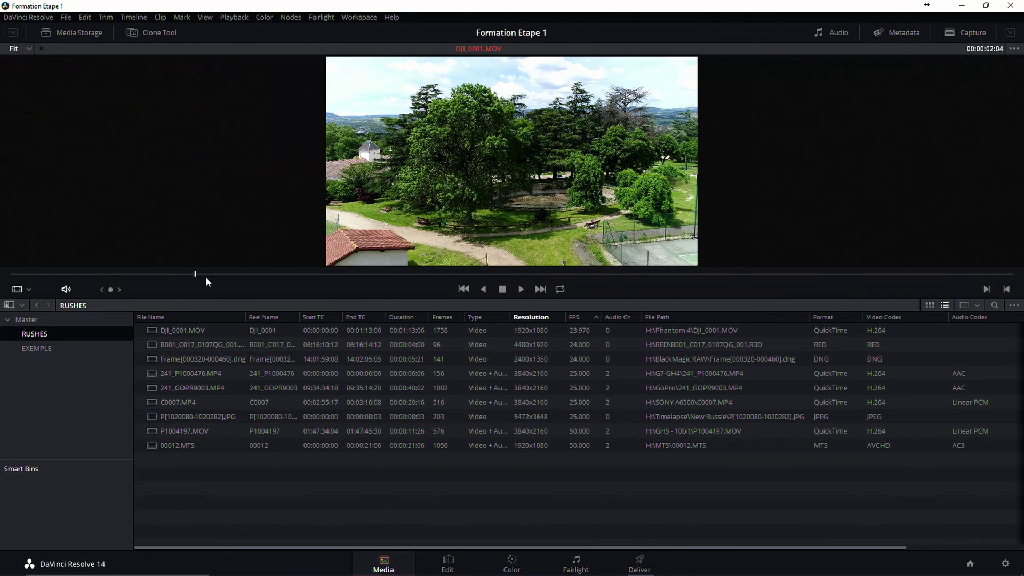
left_click(230, 273)
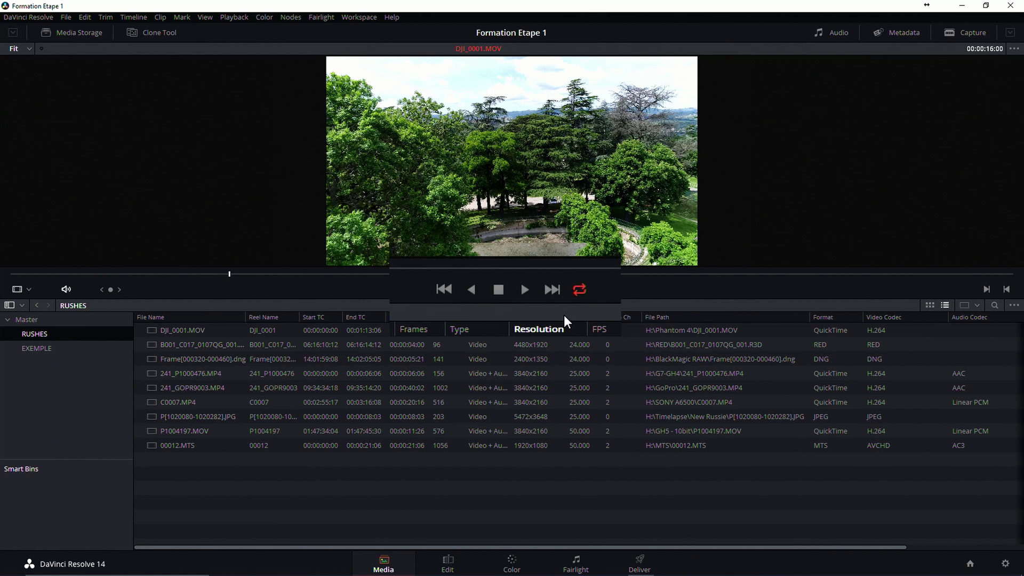
left_click(582, 292)
Mark an In point at 00:00:16:00 and an Out point further along DJI_0001.MOV
left_click(975, 292)
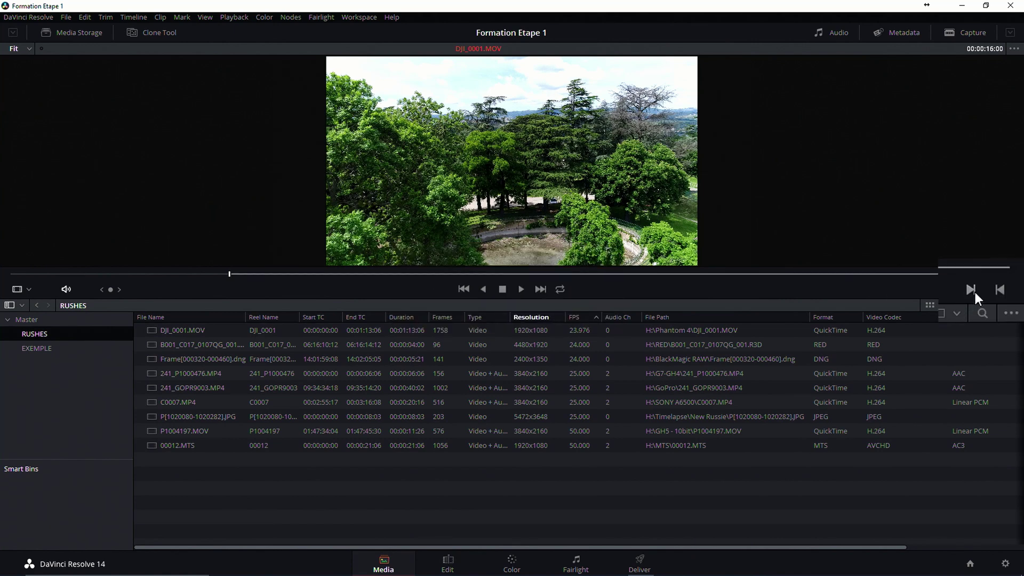
left_click(1005, 291)
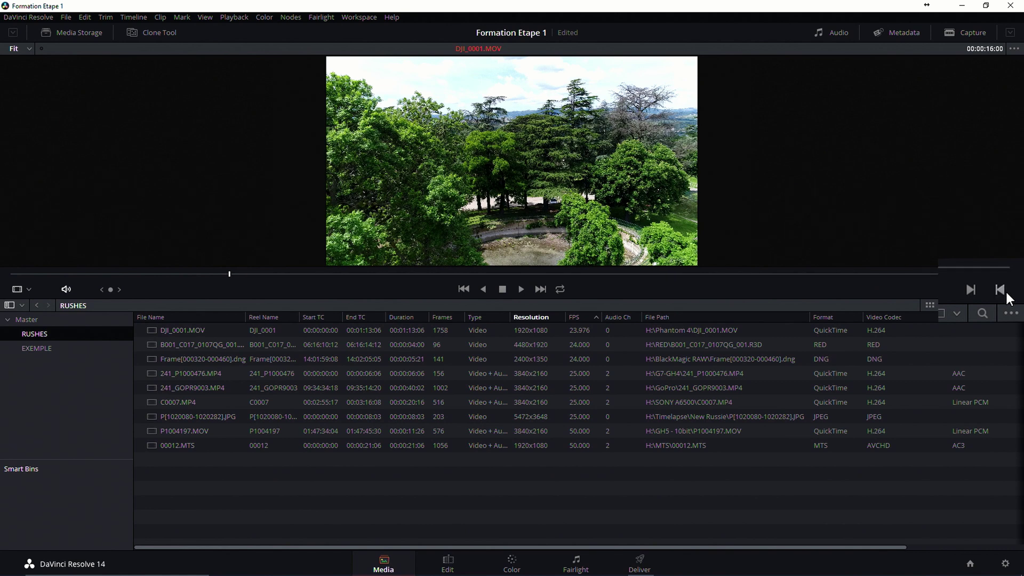
left_click(293, 274)
left_click(1005, 291)
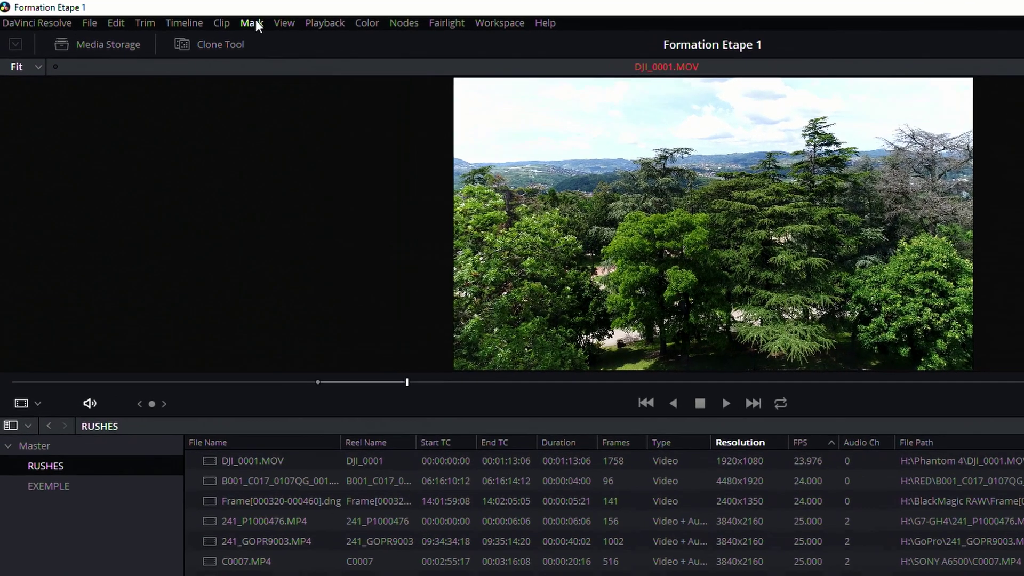
Clear the In and Out points of DJI_0001.MOV and move the playhead back near the start
left_click(184, 16)
left_click(206, 117)
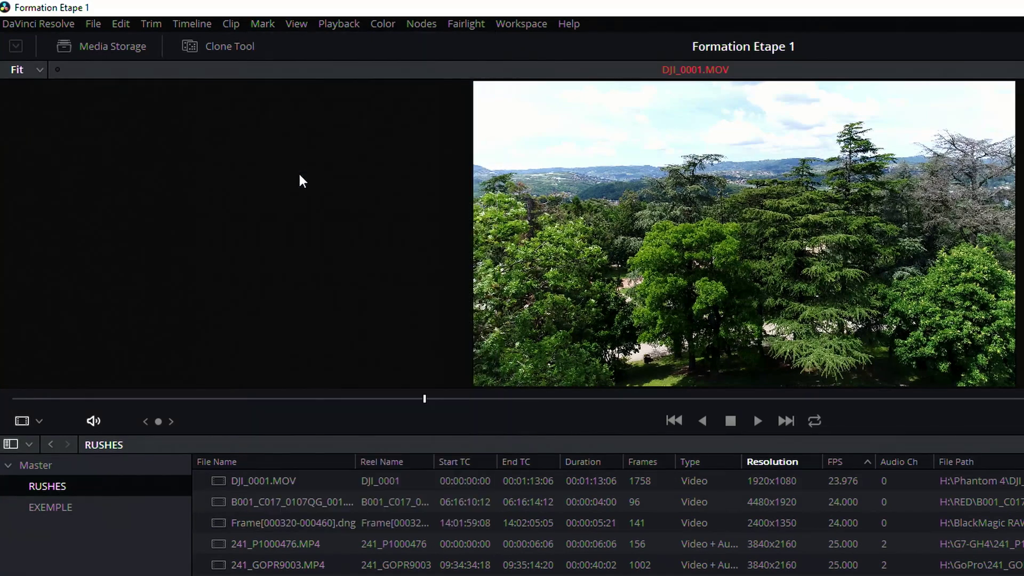
left_click_drag(434, 400, 54, 398)
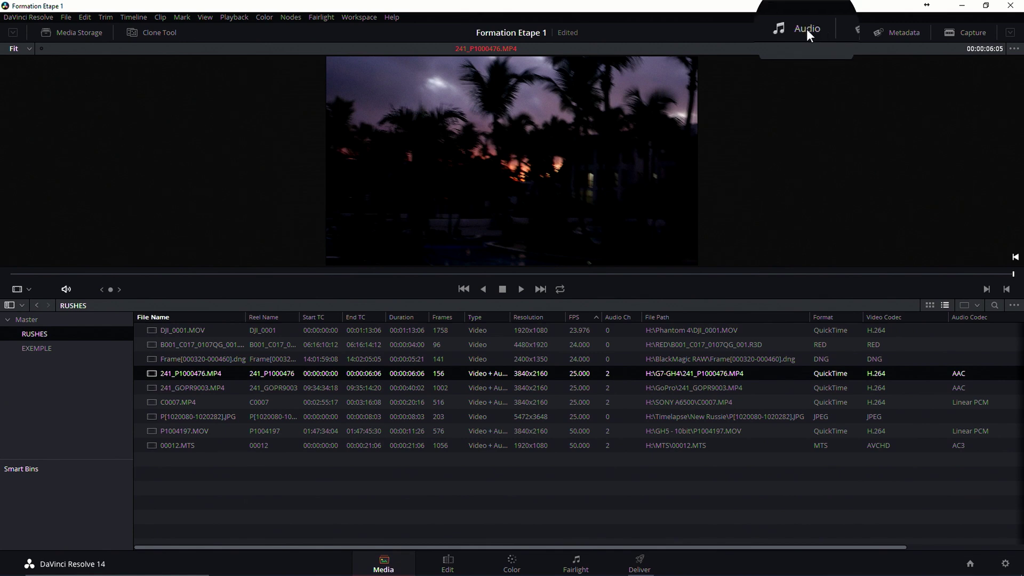
Show the embedded audio meters, play 241_P1000476.MP4 to check its levels, and hide the meters
left_click(807, 28)
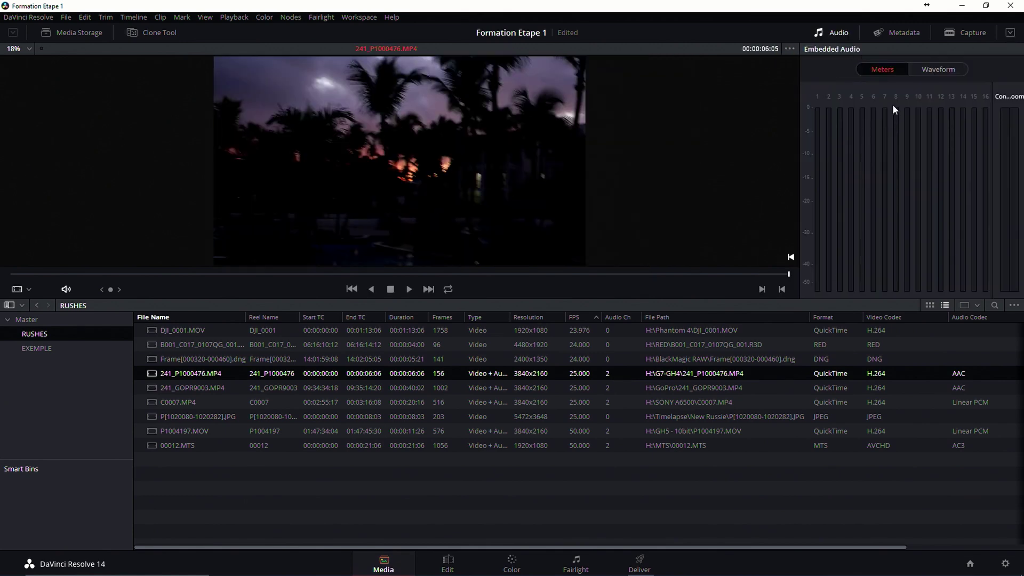
key("space")
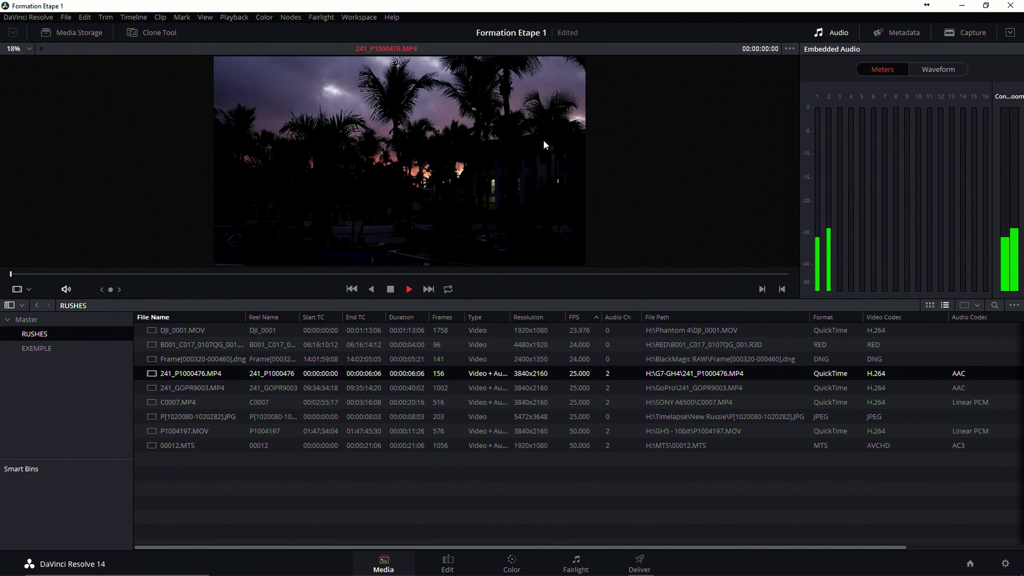
left_click(839, 29)
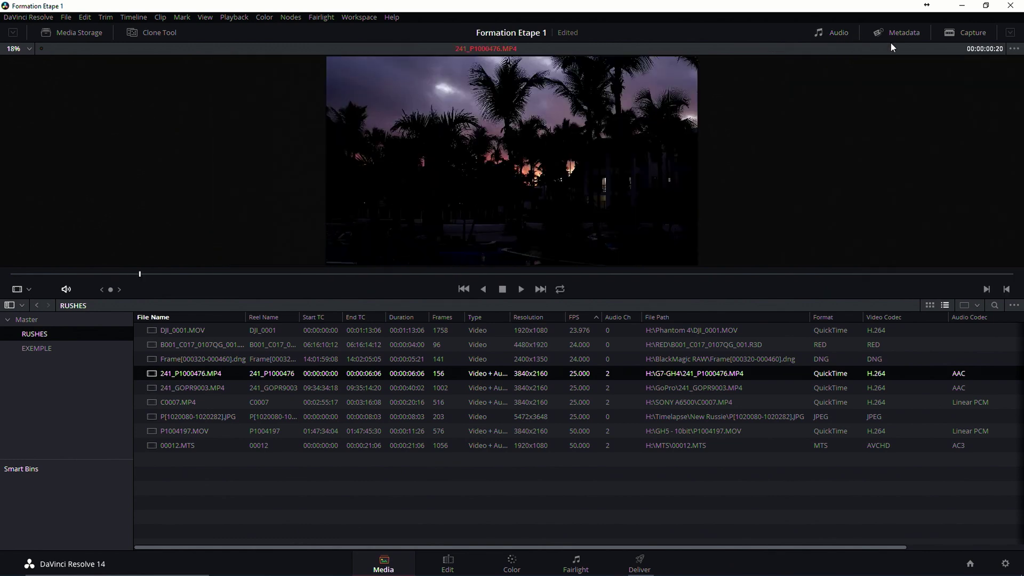
Show the zoomed audio waveform for 241_P1000476.MP4 and scrub through the clip
left_click(1015, 49)
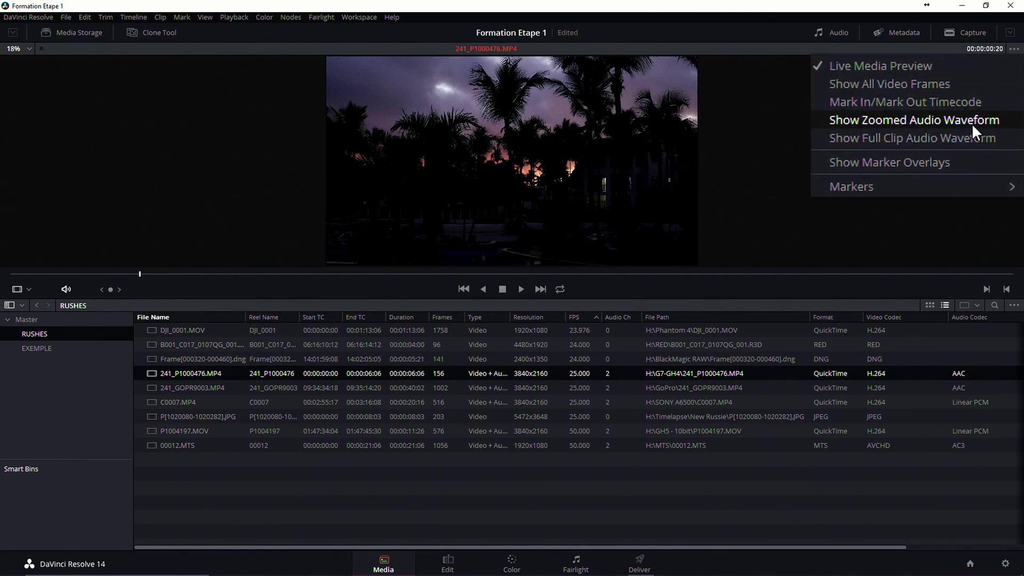
left_click(972, 122)
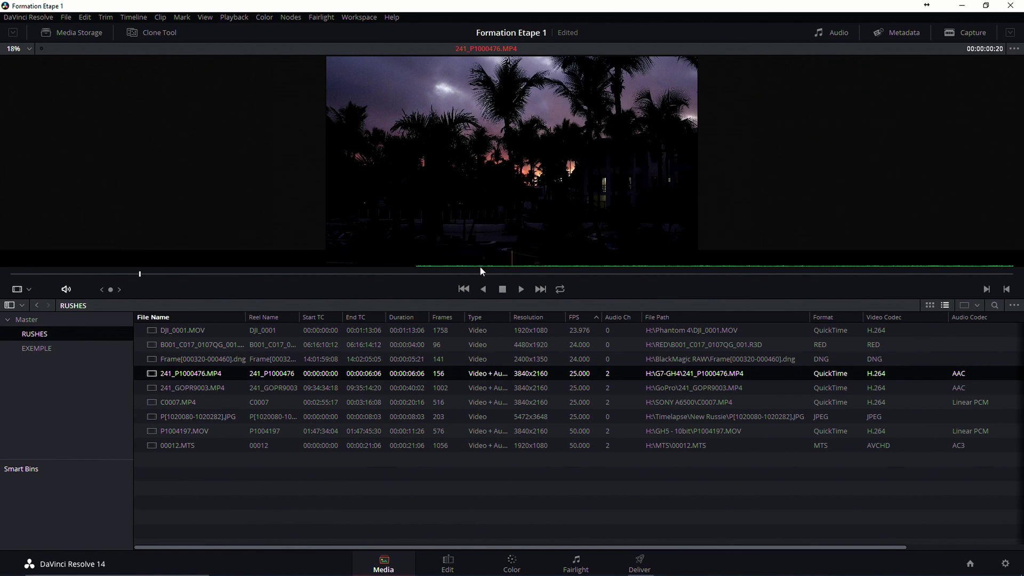
left_click_drag(141, 273, 625, 274)
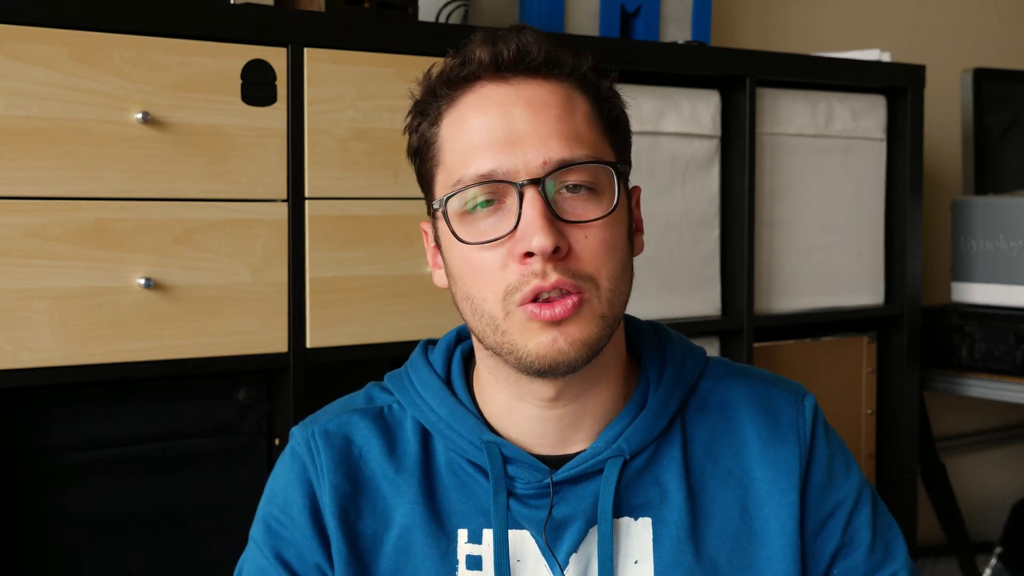
Display the full clip audio waveform instead and scrub 241_P1000476.MP4 to 00:00:05:13
left_click(1014, 48)
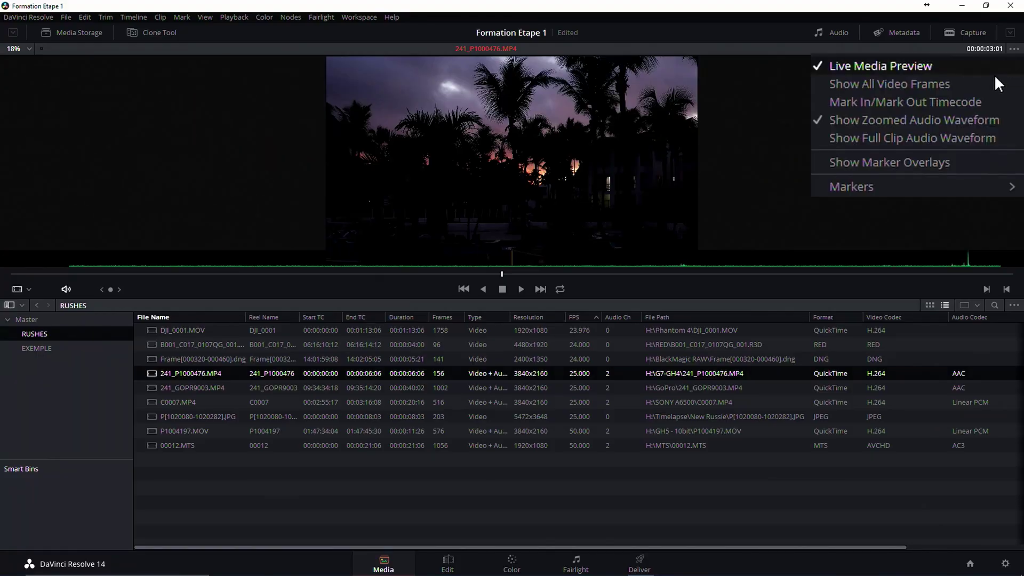
left_click(942, 136)
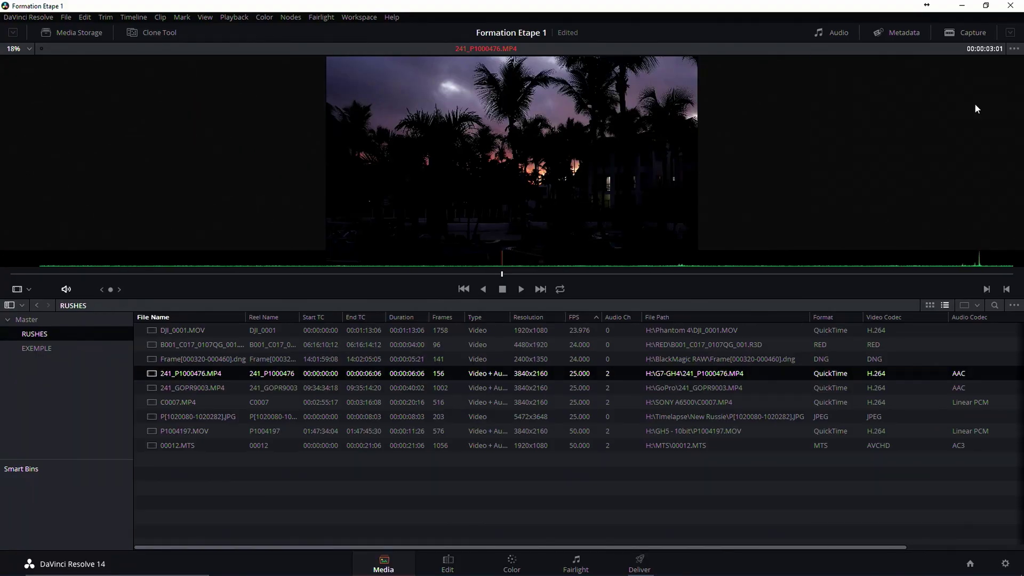
left_click_drag(504, 273, 903, 269)
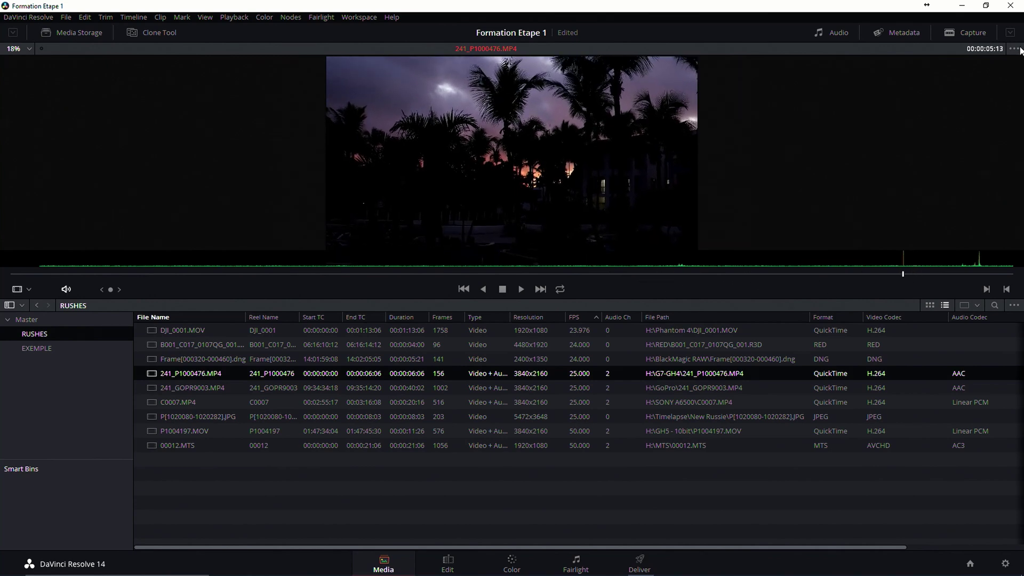
Enable the Mark In/Mark Out timecode display and mark 241_P1000476.MP4 from 00:00:01:13 to 00:00:02:02
left_click(1014, 48)
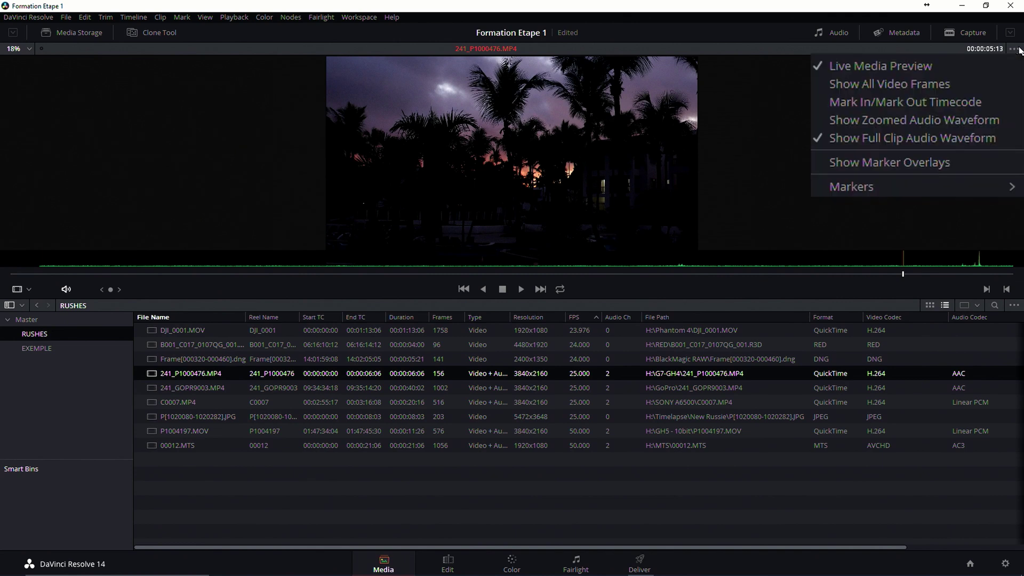
left_click(963, 101)
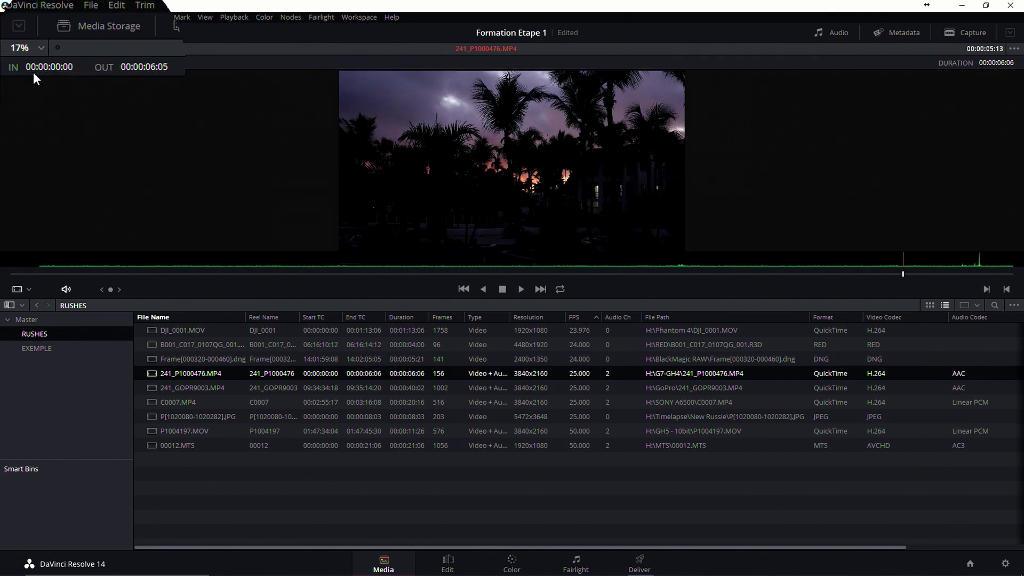
left_click(258, 274)
left_click(965, 289)
left_click(1007, 289)
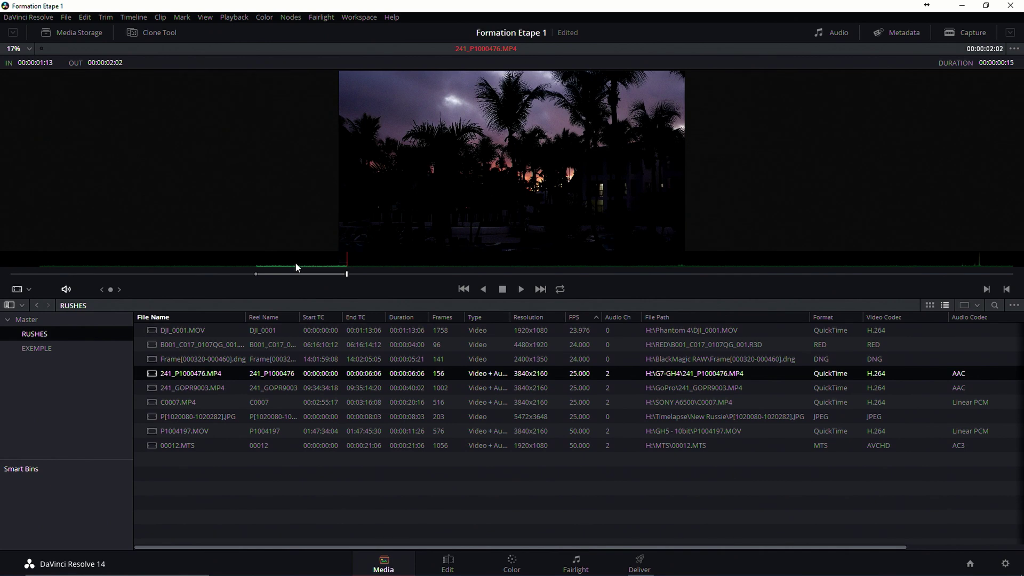
Add a marker at 00:00:01:19 in 241_P1000476.MP4 and turn on Show Marker Overlays
left_click(1015, 48)
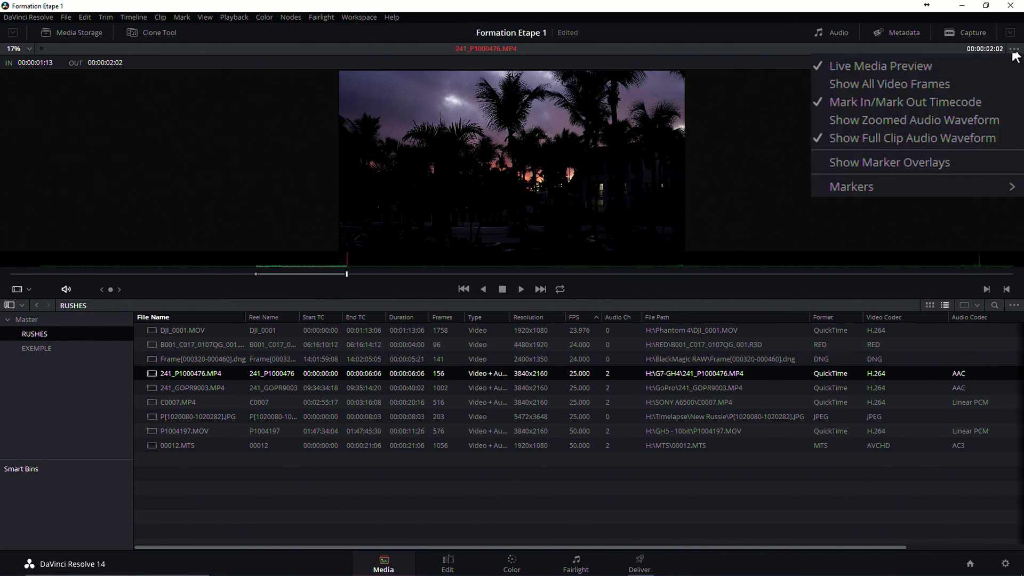
left_click(910, 168)
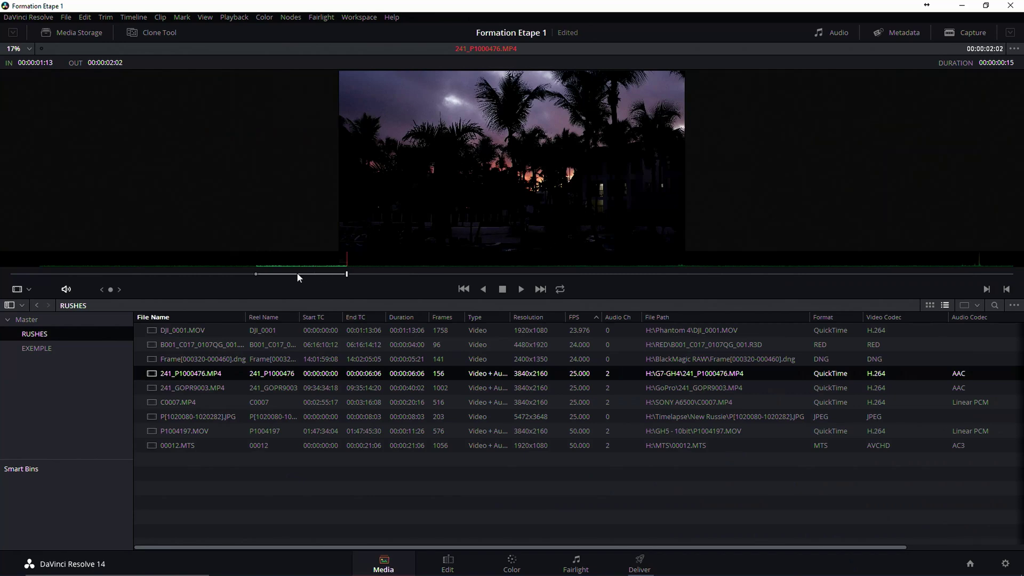
left_click(296, 274)
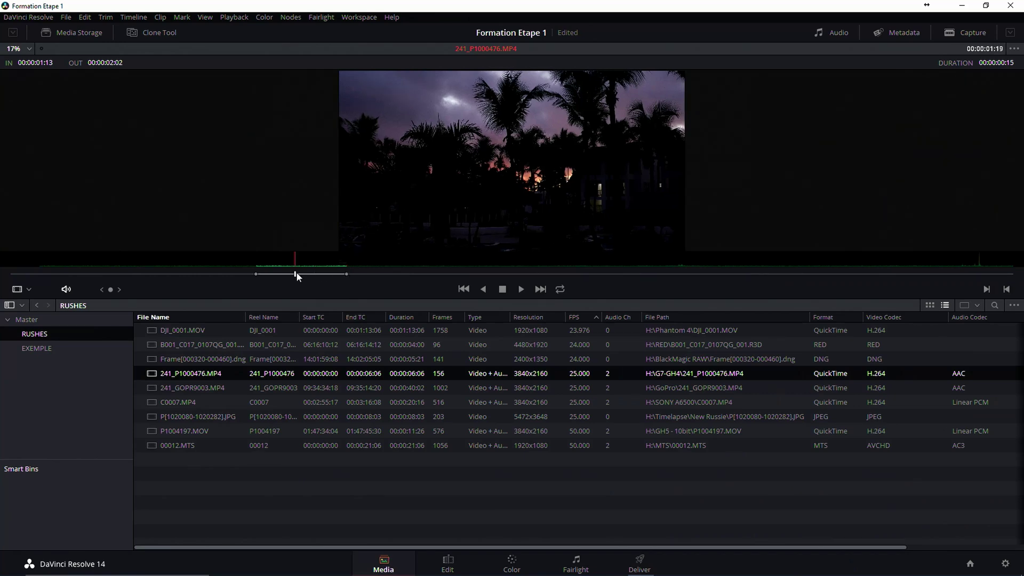
key("m")
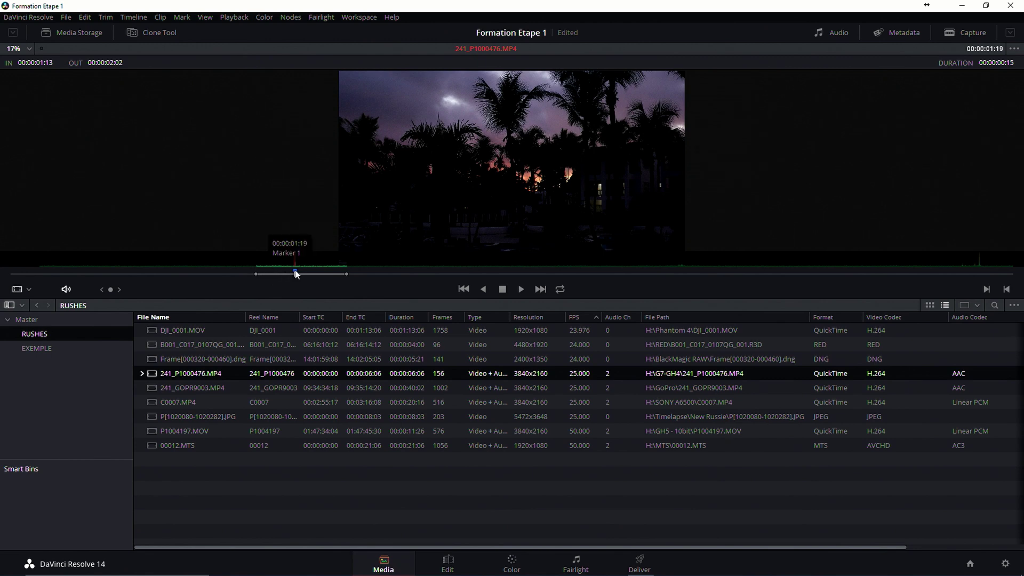
left_click(1017, 49)
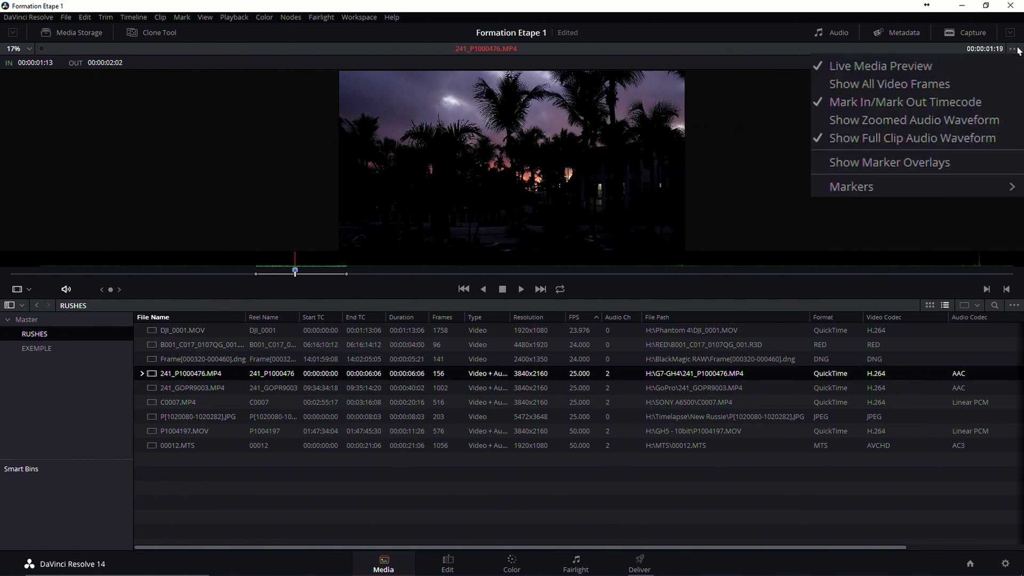
left_click(933, 159)
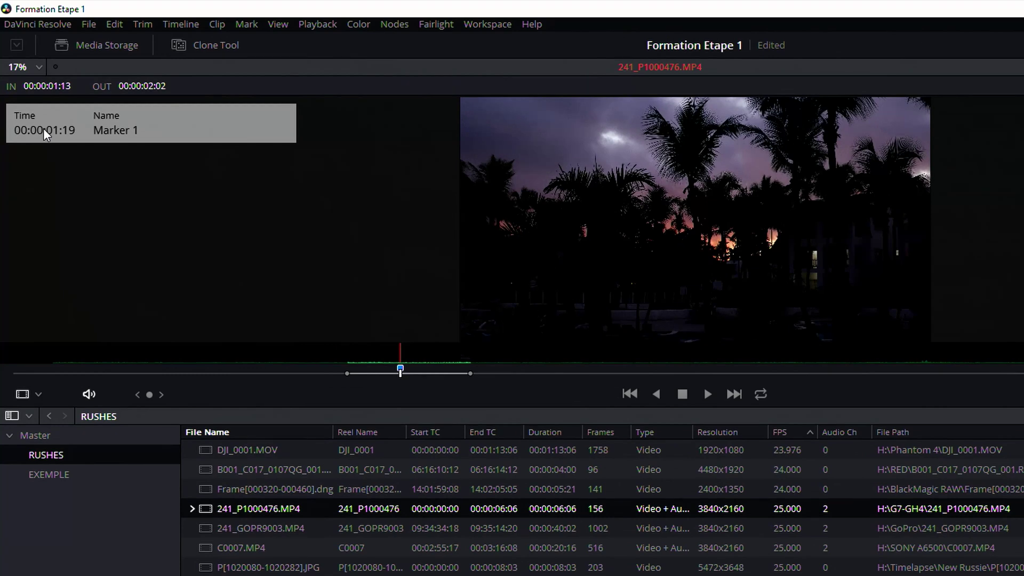
Name the marker at 00:00:01:19 "Nuit", add the note "Super plan" and color it green
double_click(401, 369)
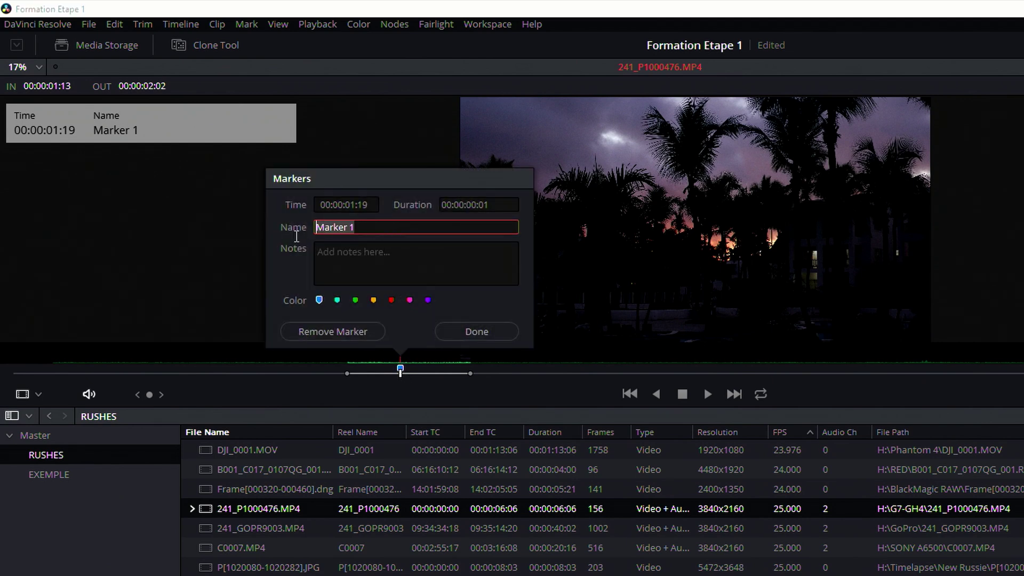
type("Nuit")
left_click(331, 266)
type("Super plan")
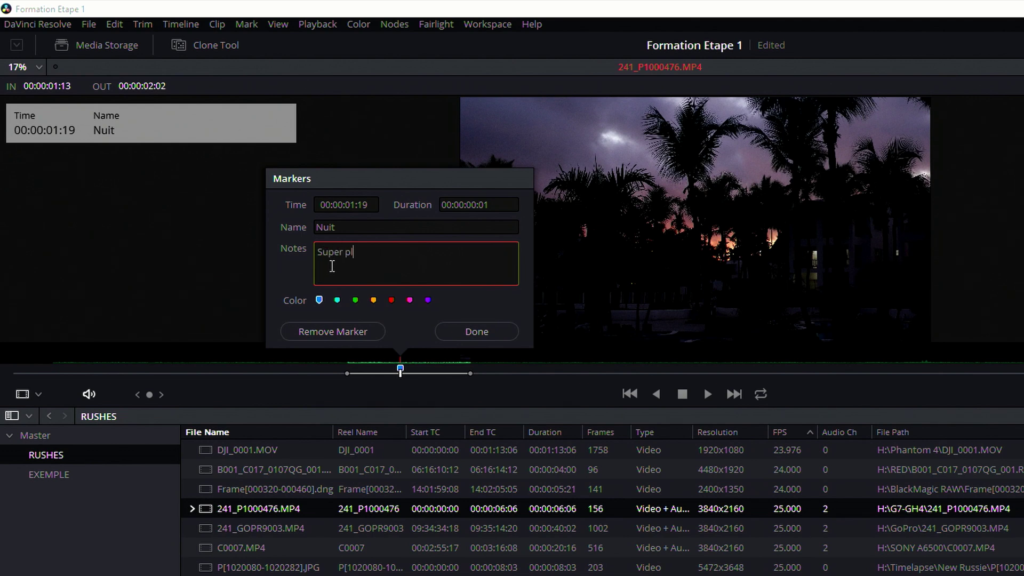
left_click(355, 299)
left_click(466, 332)
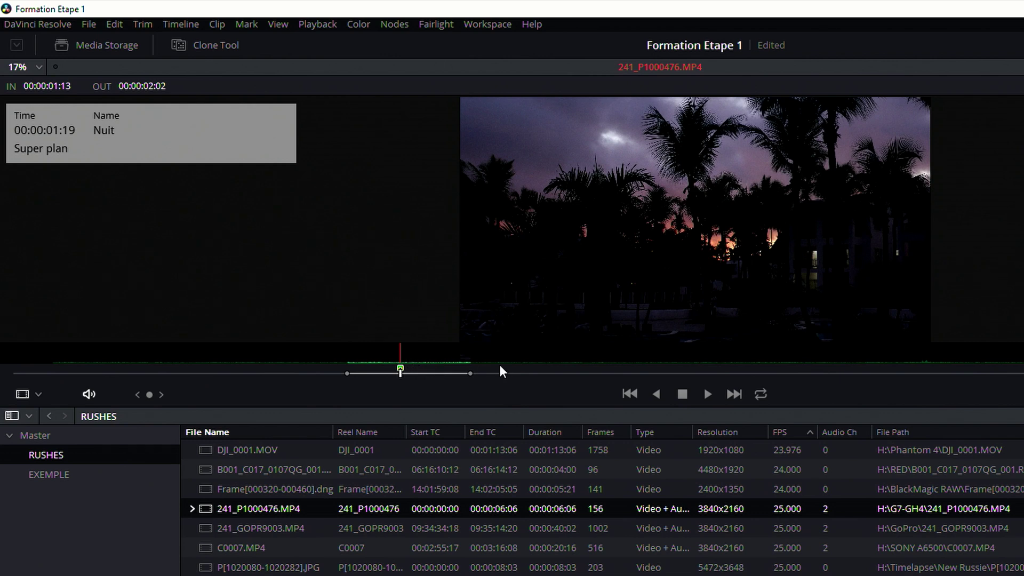
Scrub away from the green marker and back onto it to check its overlay
left_click_drag(514, 372, 565, 371)
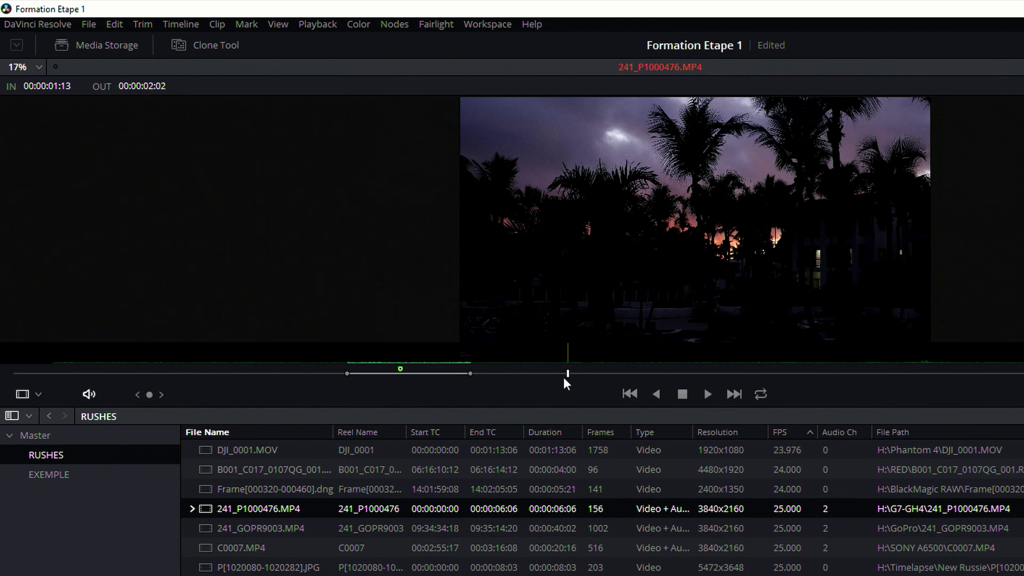
mouse_move(399, 370)
left_click_drag(566, 375, 401, 375)
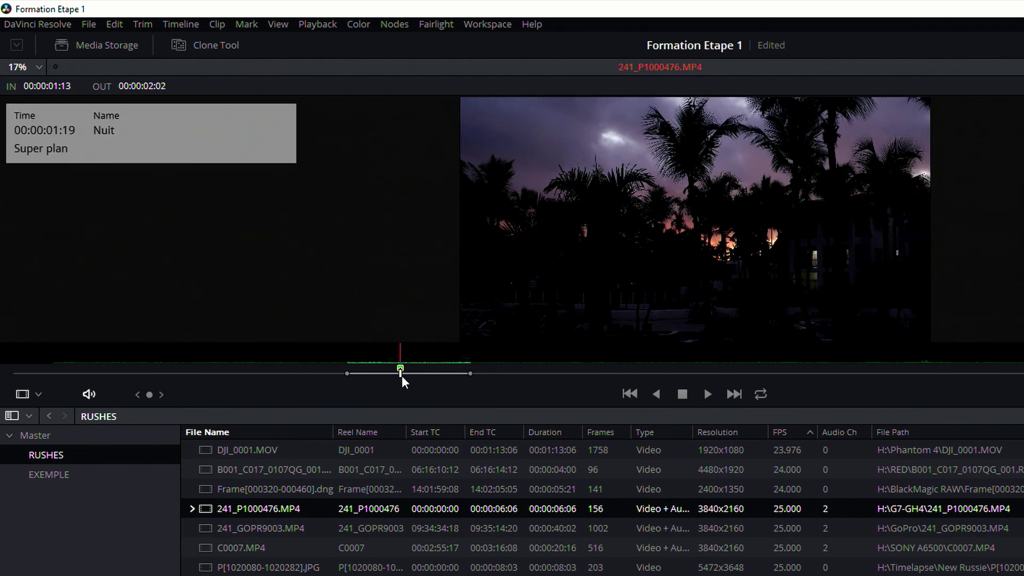